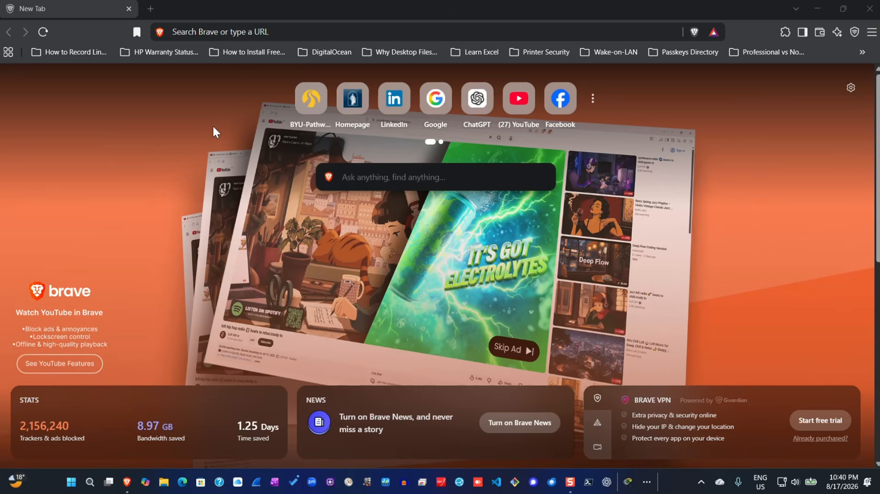
# - Load the osTicket support site at 172.16.180.11 and open its Open a New Ticket form
pyautogui.click(274, 34)
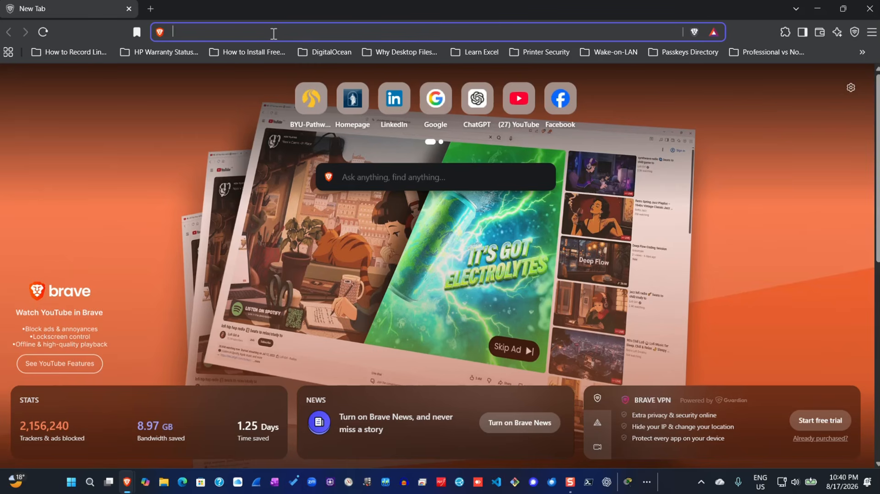
pyautogui.write('172')
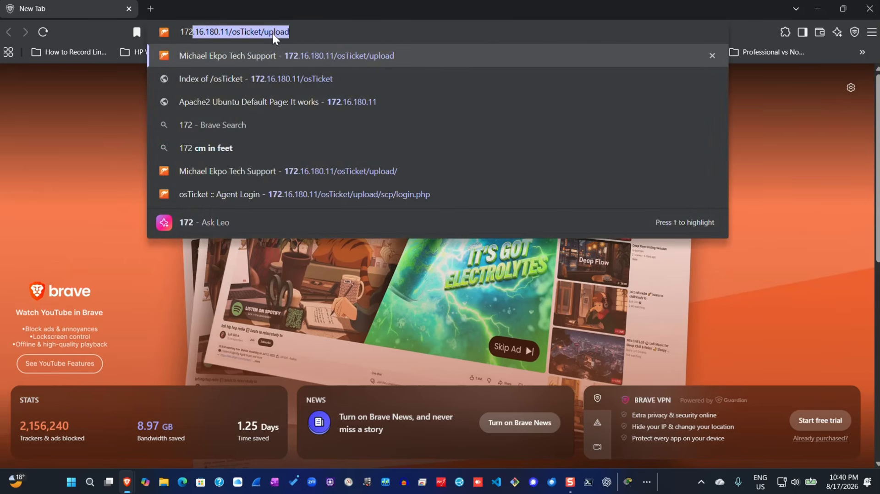
pyautogui.press('Return')
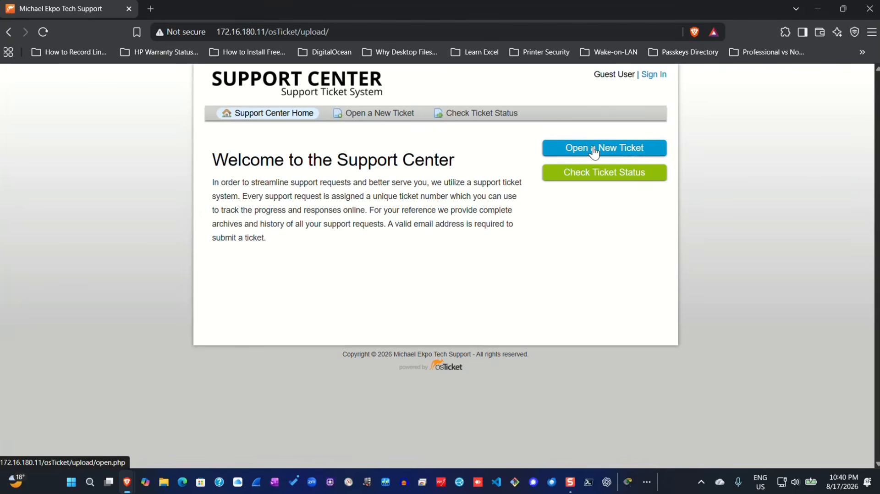
pyautogui.click(595, 151)
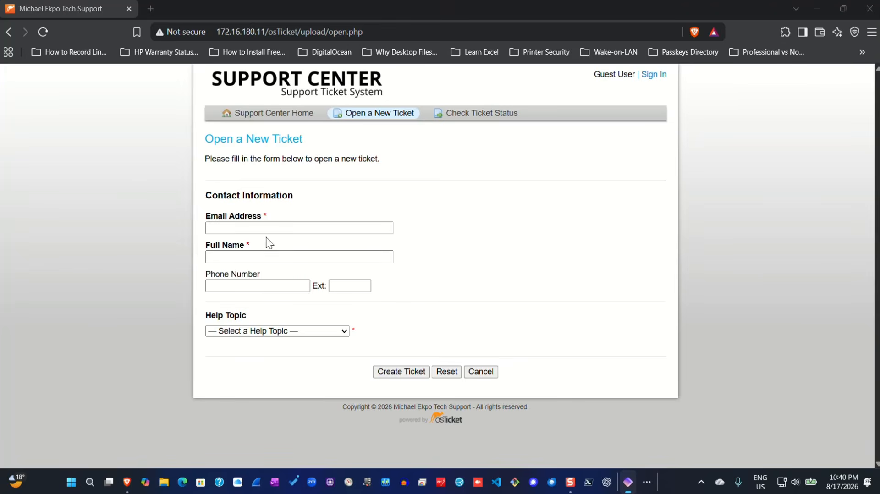
# - Enter the requester's e-mail and full name, and choose the Report a Problem / Password Issues help topic
pyautogui.click(286, 228)
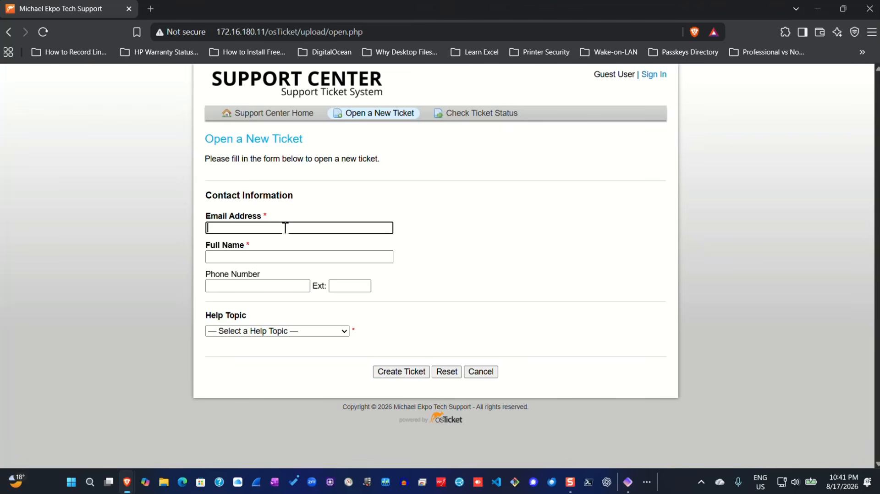
pyautogui.hotkey('ctrl', 'v')
pyautogui.click(279, 254)
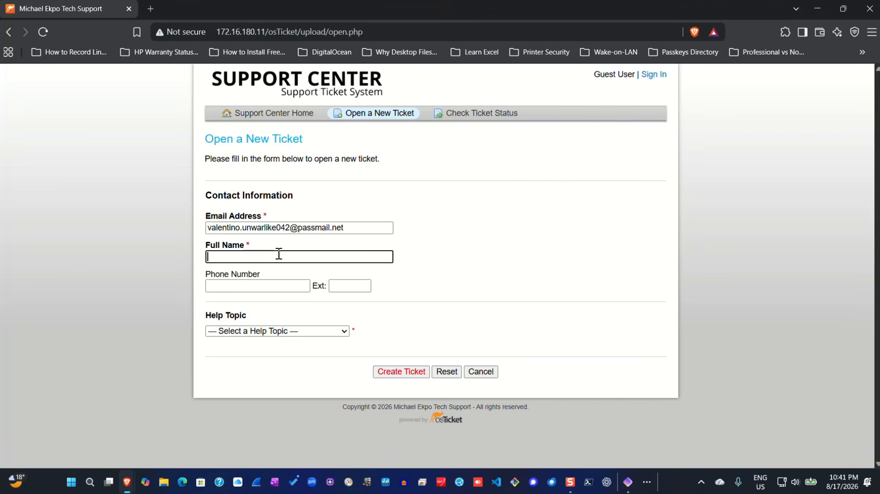
pyautogui.write('Valentino')
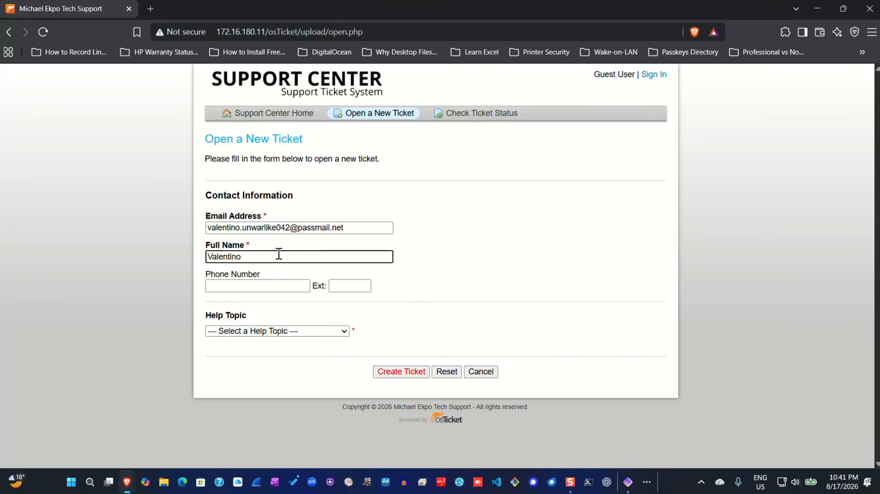
pyautogui.click(346, 330)
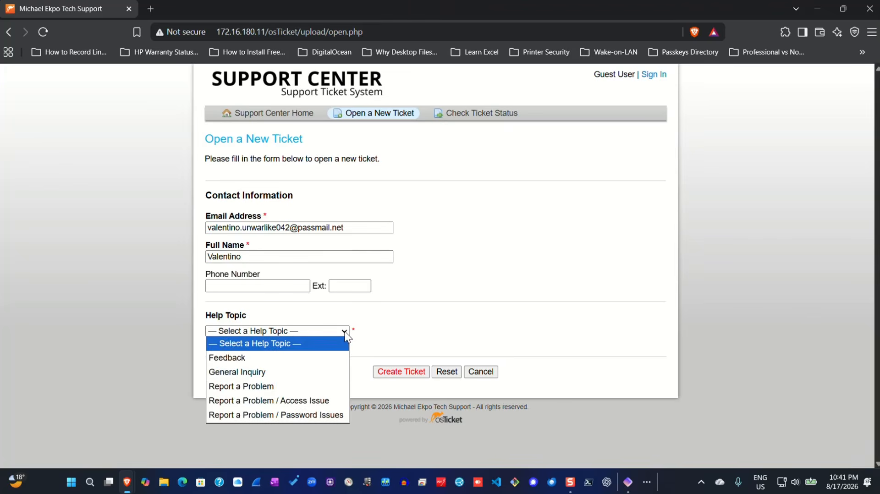
pyautogui.click(295, 415)
# - Enter 'Forgot Password' as the issue summary
pyautogui.scroll(-2, 340, 364)
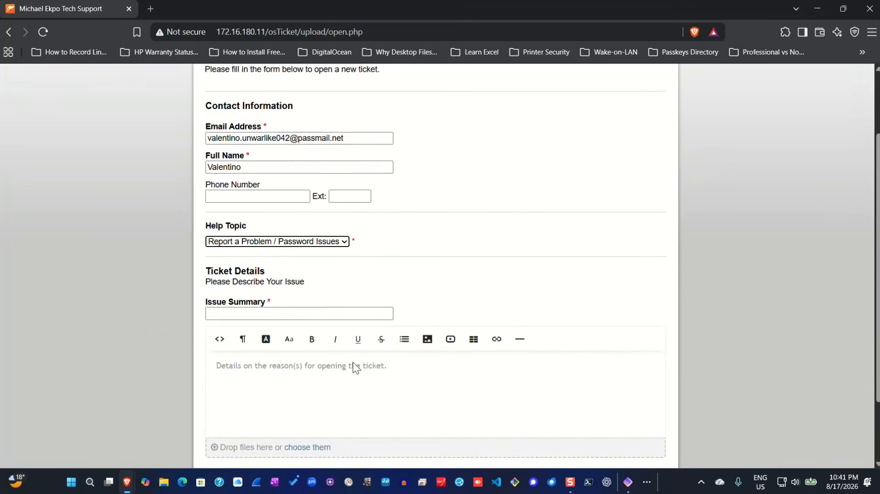
pyautogui.click(301, 288)
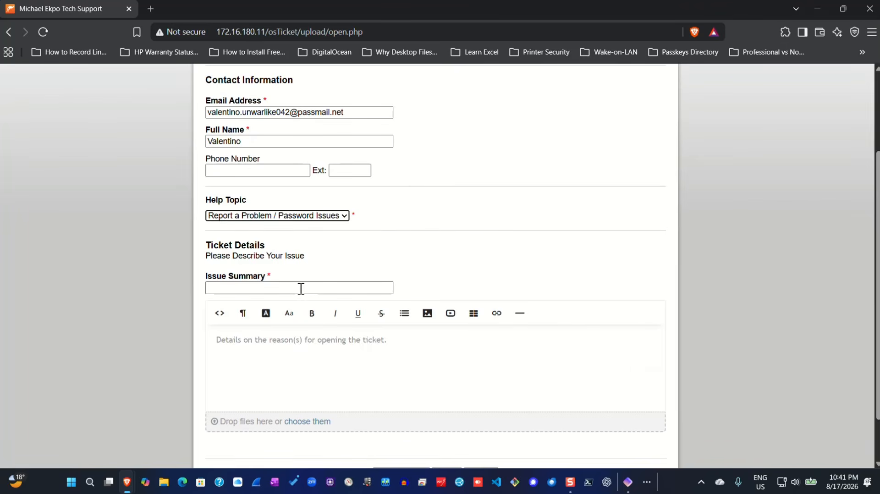
pyautogui.click(301, 288)
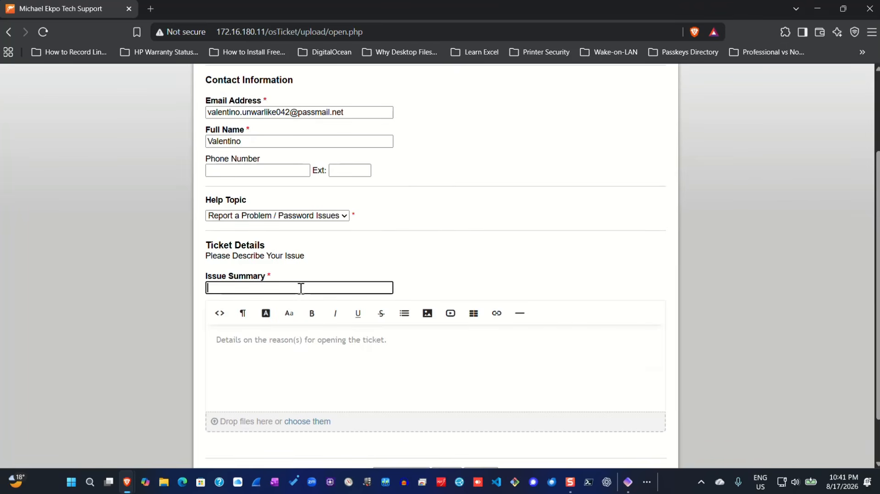
pyautogui.write('F')
pyautogui.press('BackSpace')
pyautogui.write('Forgot Password')
# - Write the description 'I forgot my password. Kindly help me to create a new one…', then 'Thank you!' and the requester's name
pyautogui.click(302, 343)
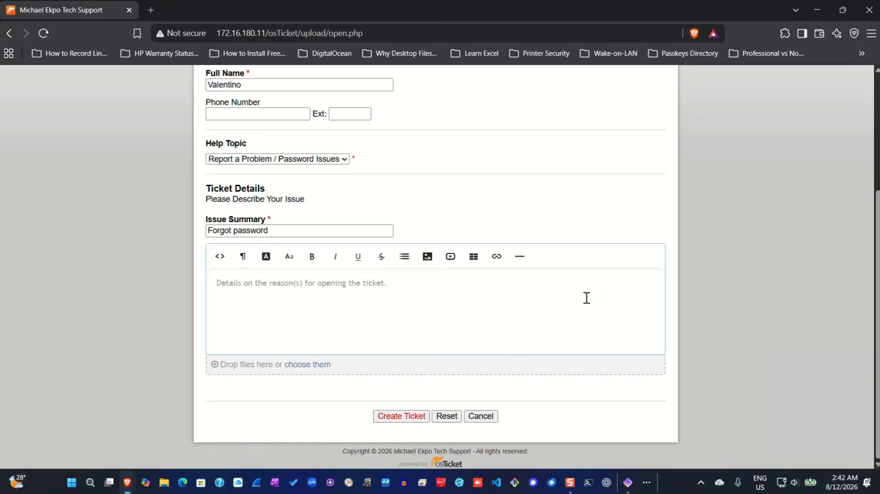
pyautogui.write('I')
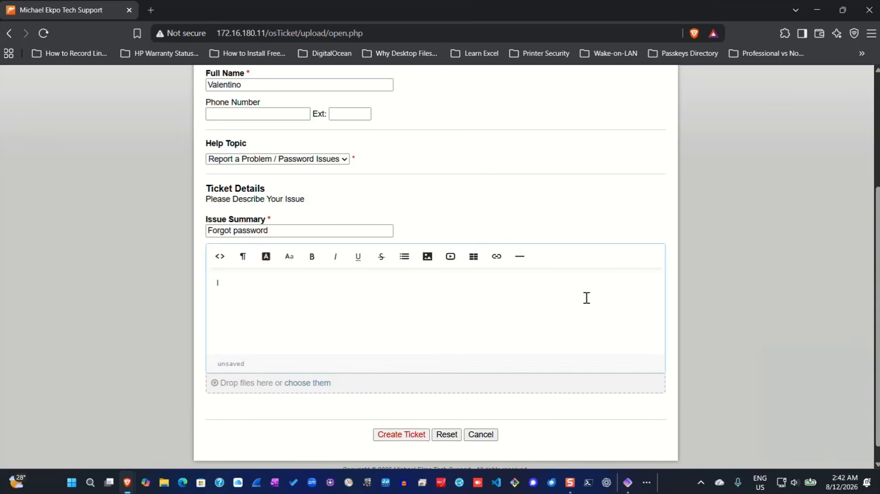
pyautogui.write(' forgot my passwprd')
pyautogui.press('BackSpace')
pyautogui.press('BackSpace')
pyautogui.press('BackSpace')
pyautogui.press('BackSpace')
pyautogui.write('ord. Kindly ')
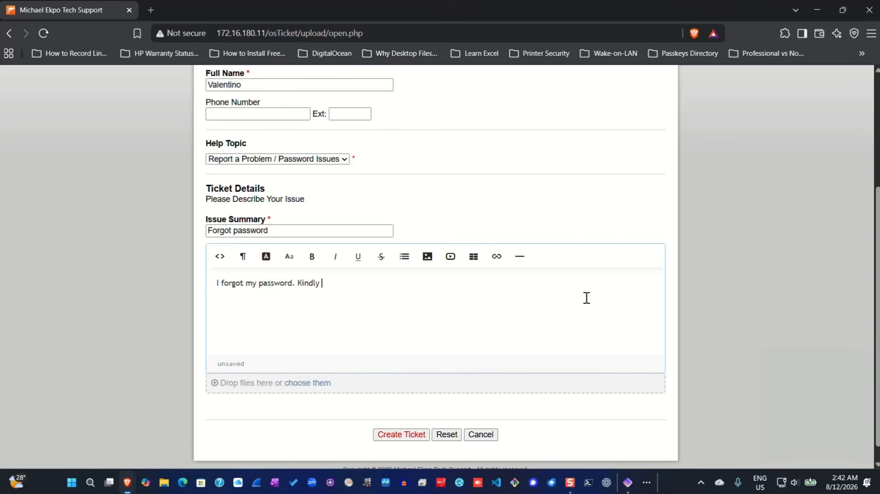
pyautogui.write('help me to create a new ')
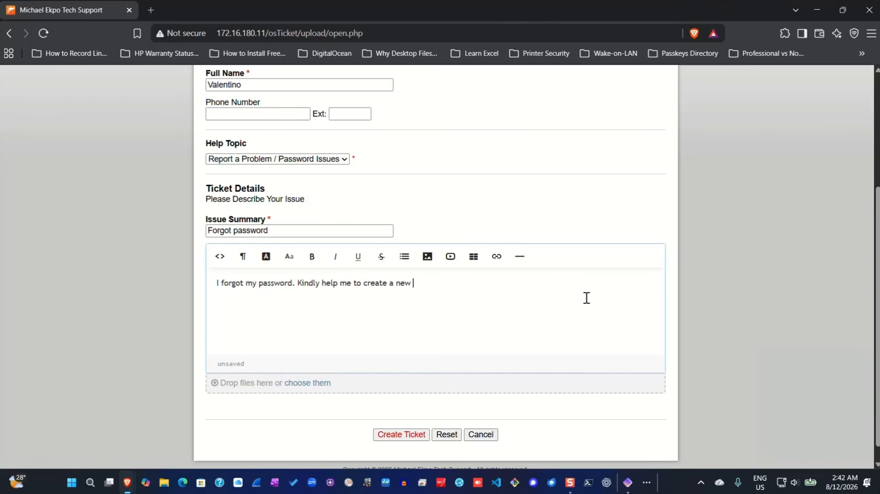
pyautogui.write('one for me so I can access my account')
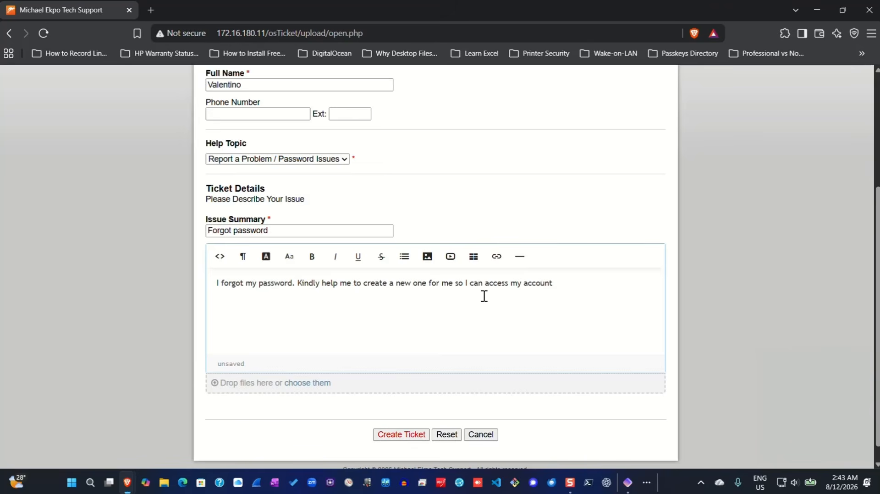
pyautogui.write('.')
pyautogui.press('Return')
pyautogui.write('Thank you!')
pyautogui.press('Return')
pyautogui.write('Valentino')
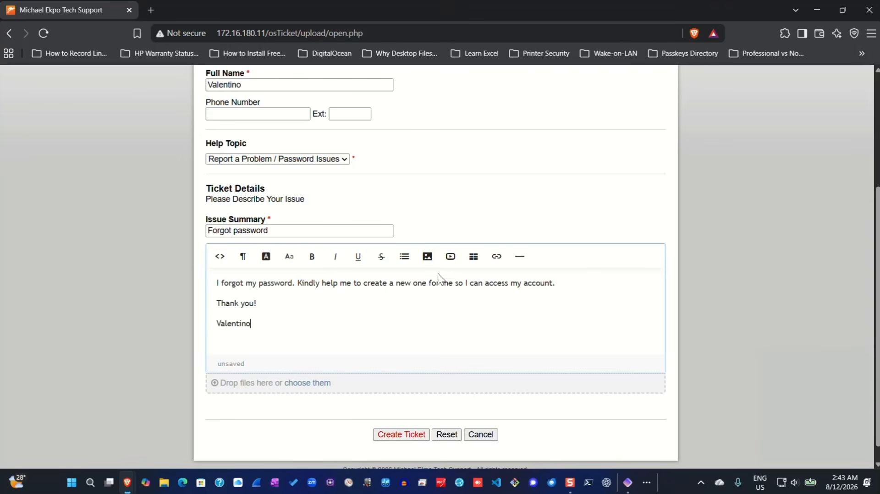
# - Submit the completed Forgot Password ticket form with Create Ticket
pyautogui.scroll(-1, 411, 330)
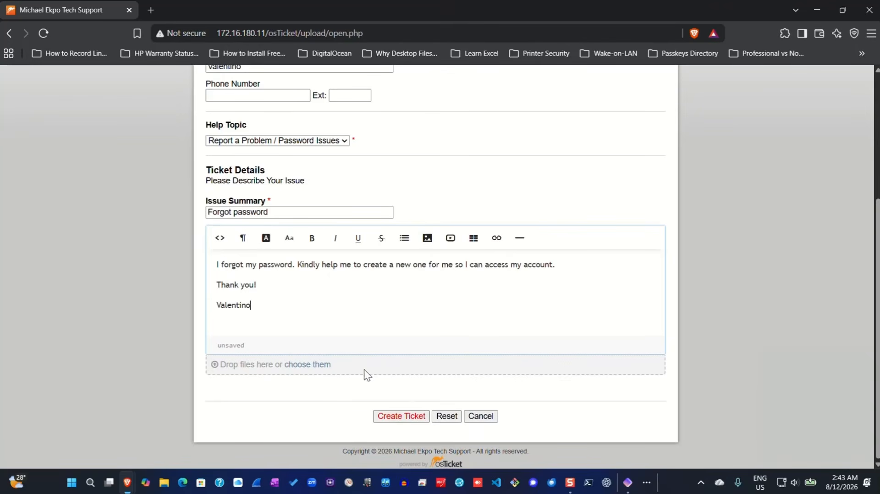
pyautogui.click(396, 420)
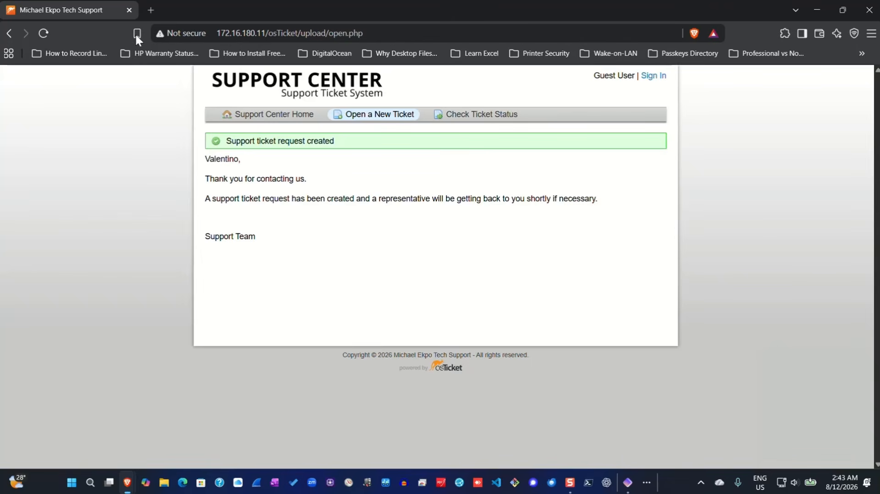
# - In a new tab, sign in to the osTicket agent panel (scp/login.php) using the saved agent credentials
pyautogui.click(150, 9)
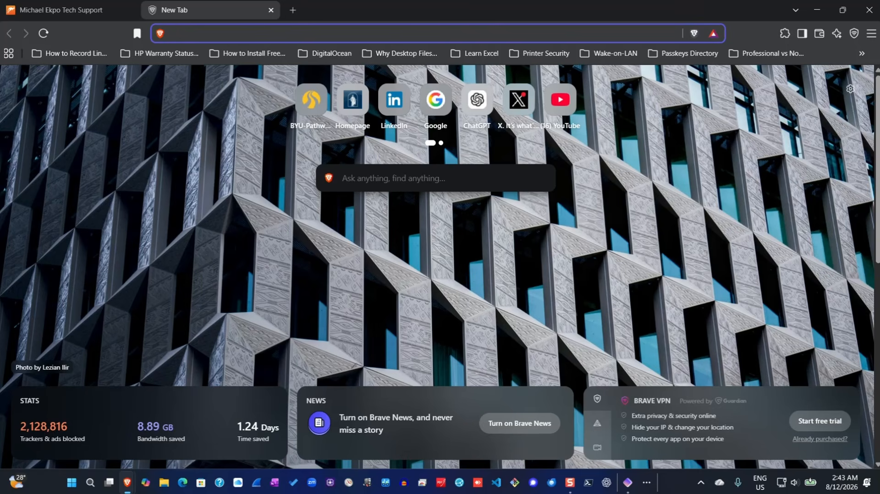
pyautogui.hotkey('alt', 'Tab')
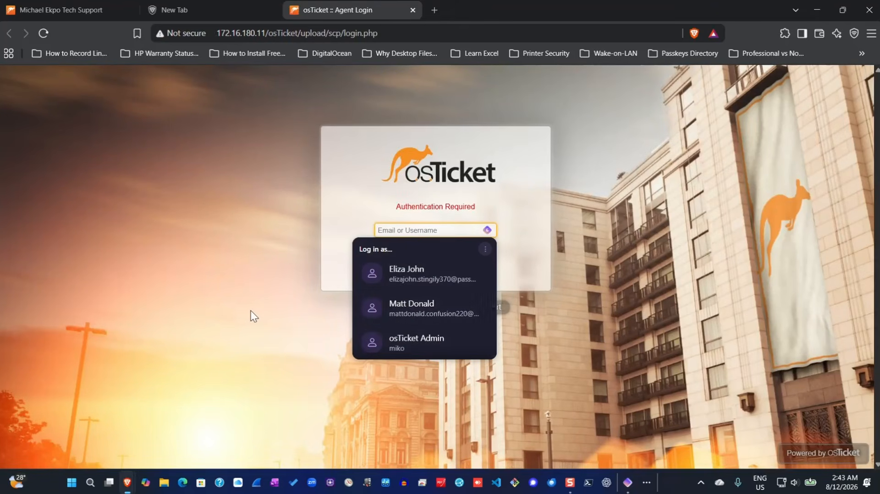
pyautogui.click(407, 275)
pyautogui.click(468, 274)
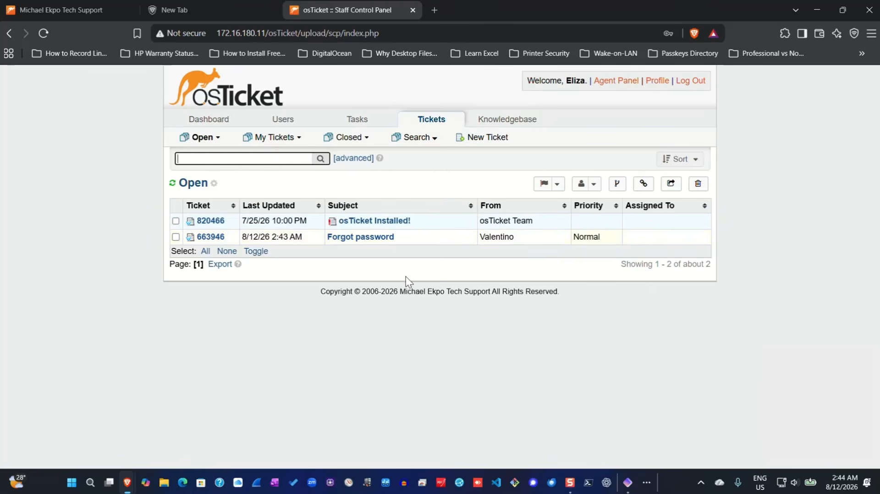
pyautogui.click(352, 242)
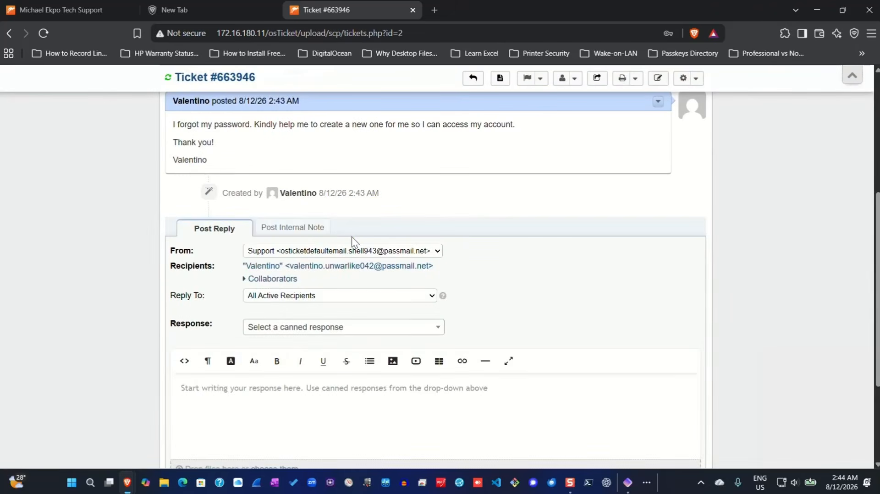
pyautogui.scroll(5, 367, 259)
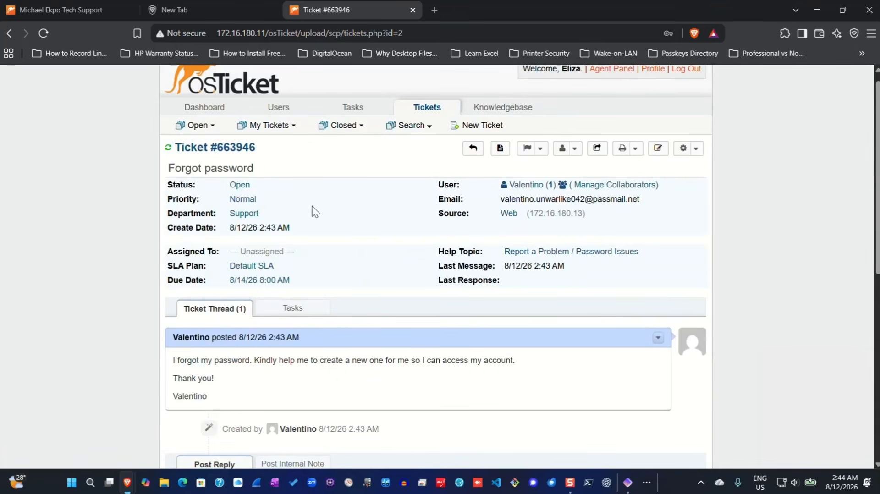
pyautogui.scroll(-1, 297, 201)
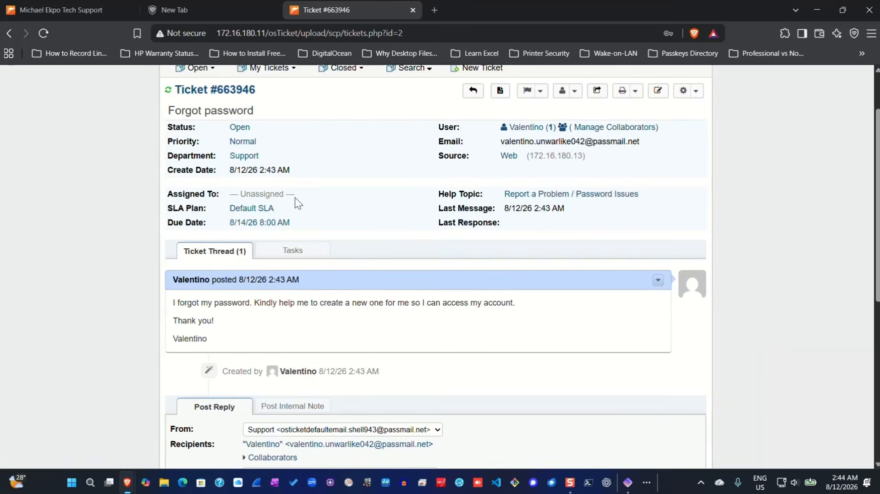
pyautogui.click(243, 142)
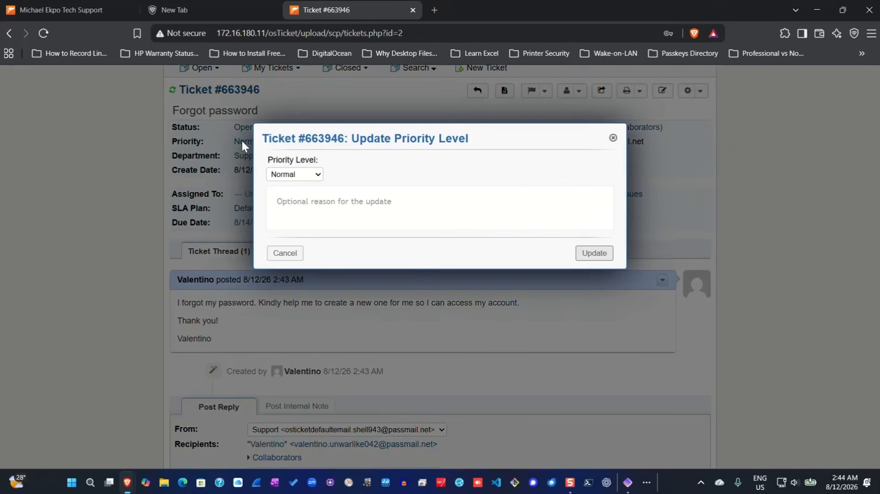
pyautogui.click(319, 179)
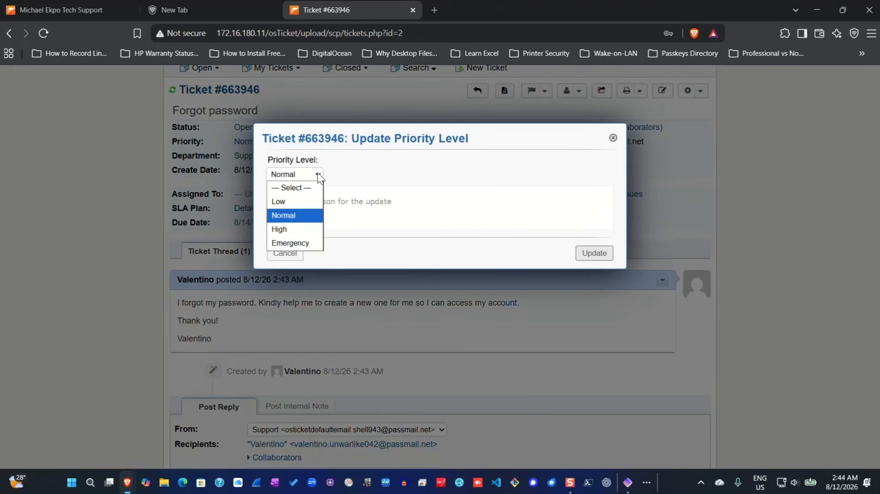
pyautogui.click(302, 247)
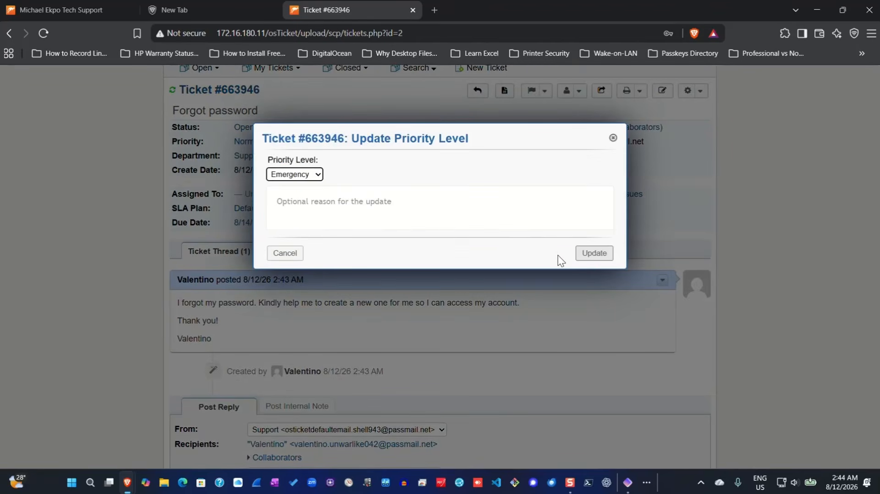
pyautogui.click(579, 252)
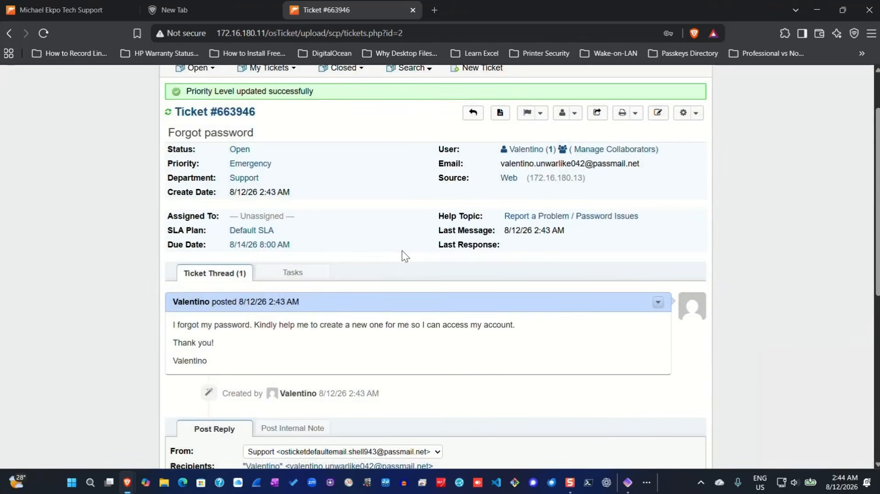
pyautogui.scroll(-2, 272, 181)
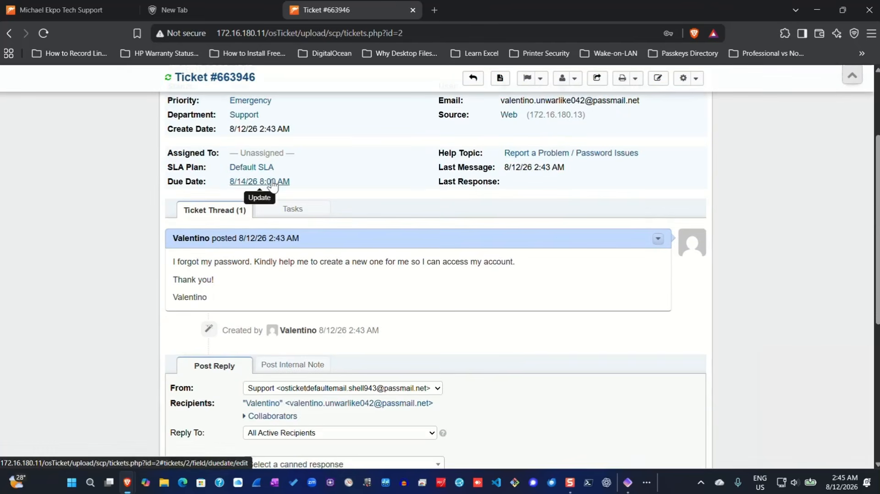
pyautogui.click(275, 153)
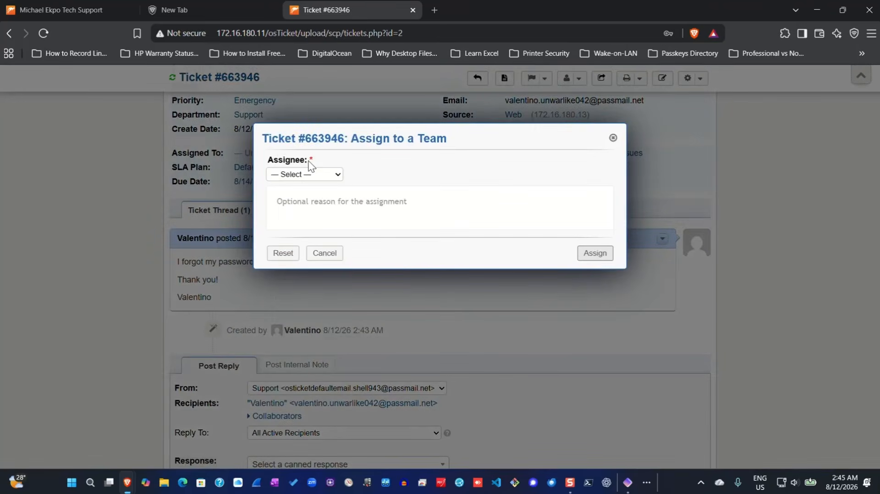
pyautogui.click(339, 179)
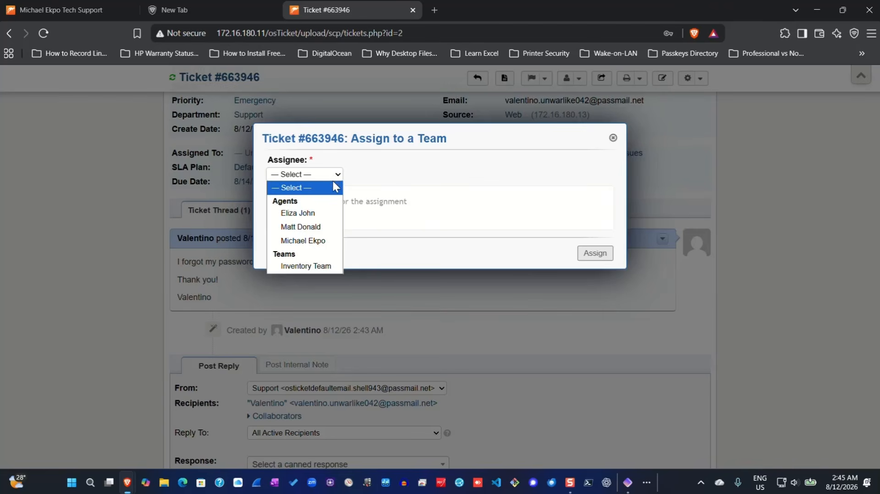
pyautogui.click(301, 227)
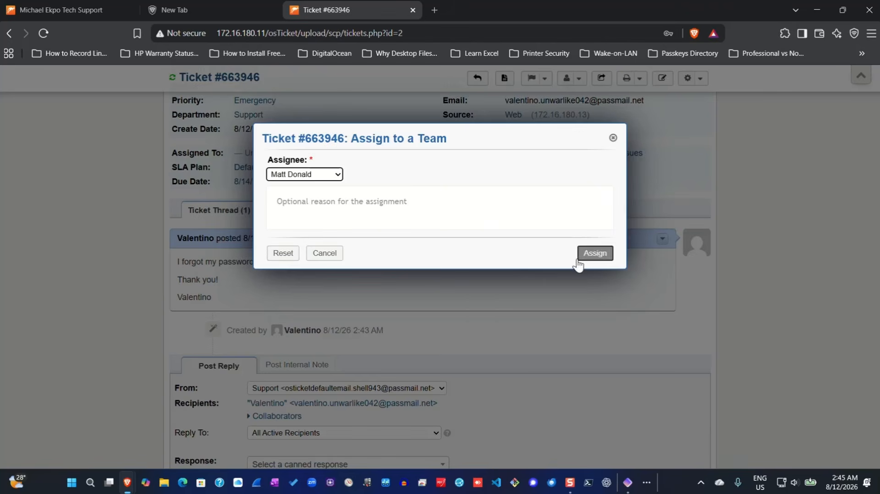
pyautogui.click(598, 254)
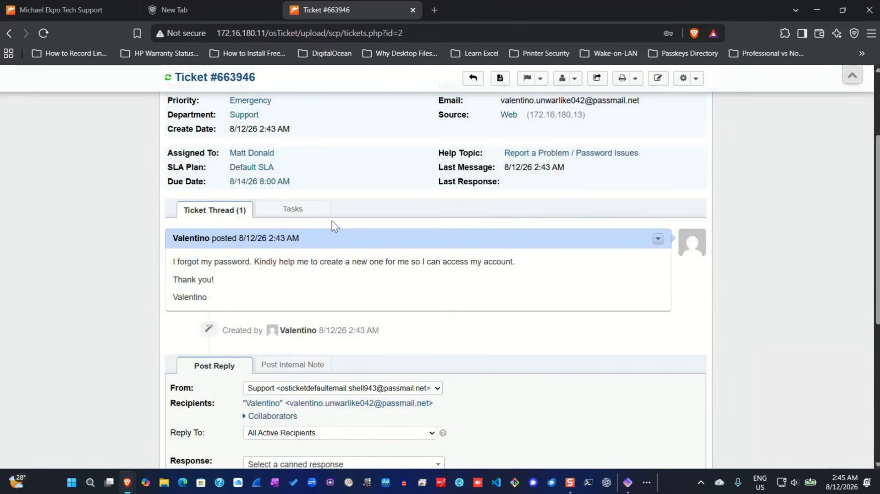
pyautogui.click(252, 168)
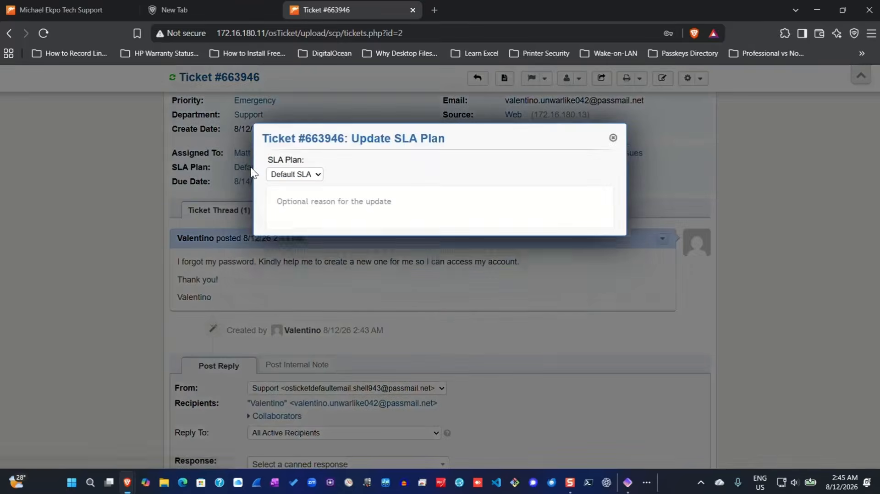
pyautogui.click(318, 175)
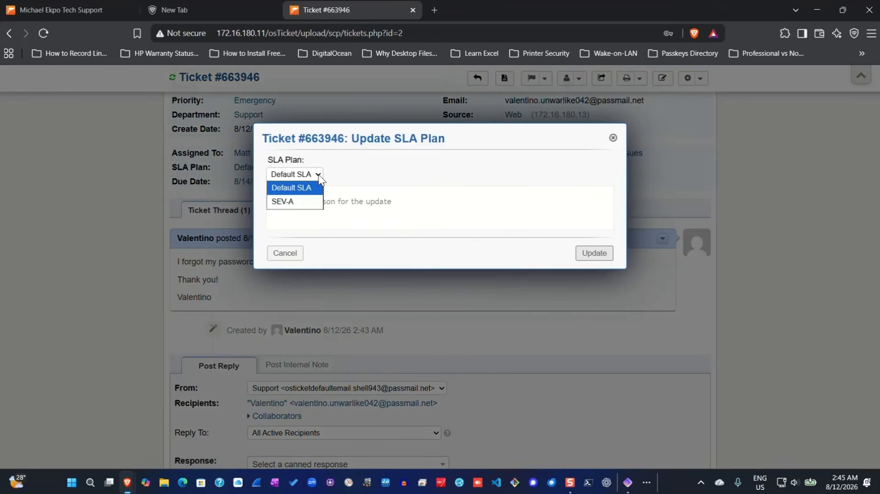
pyautogui.click(296, 204)
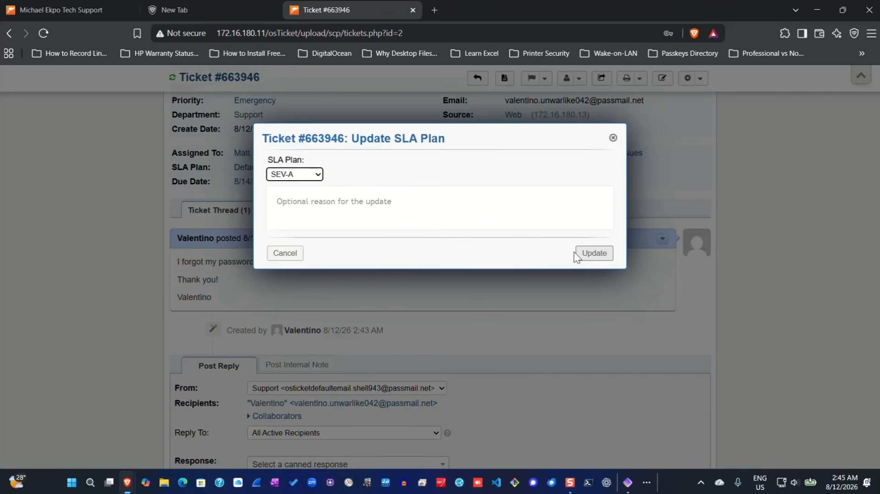
pyautogui.click(597, 258)
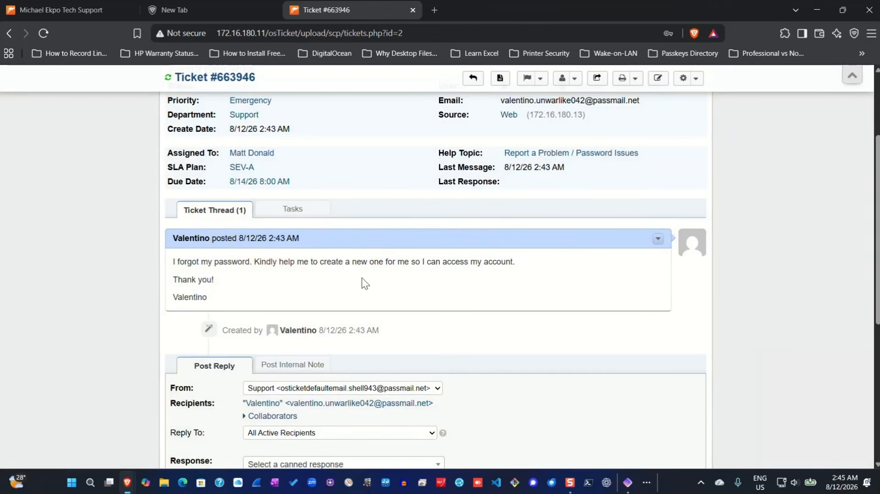
pyautogui.scroll(-4, 361, 277)
pyautogui.scroll(5, 394, 290)
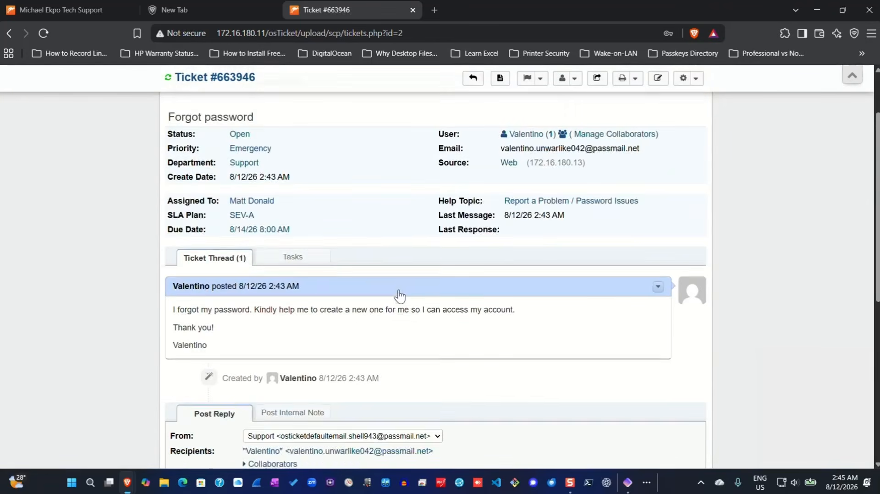
pyautogui.scroll(-6, 369, 293)
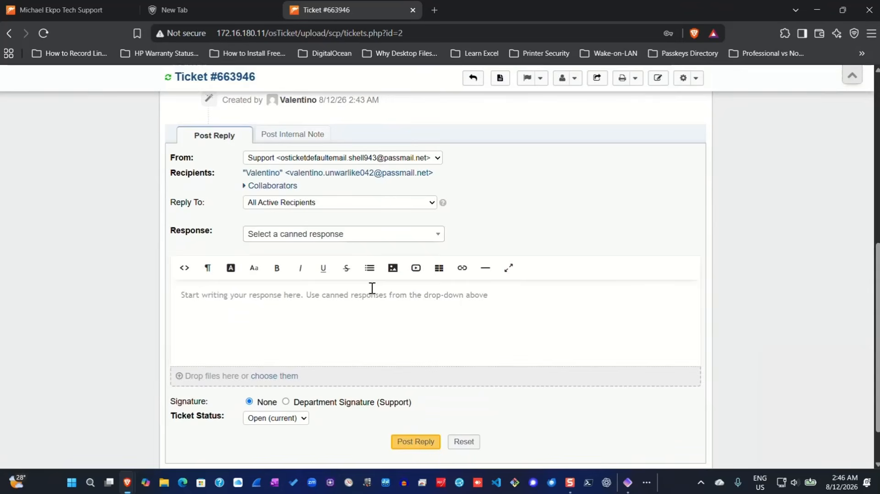
pyautogui.scroll(-1, 434, 303)
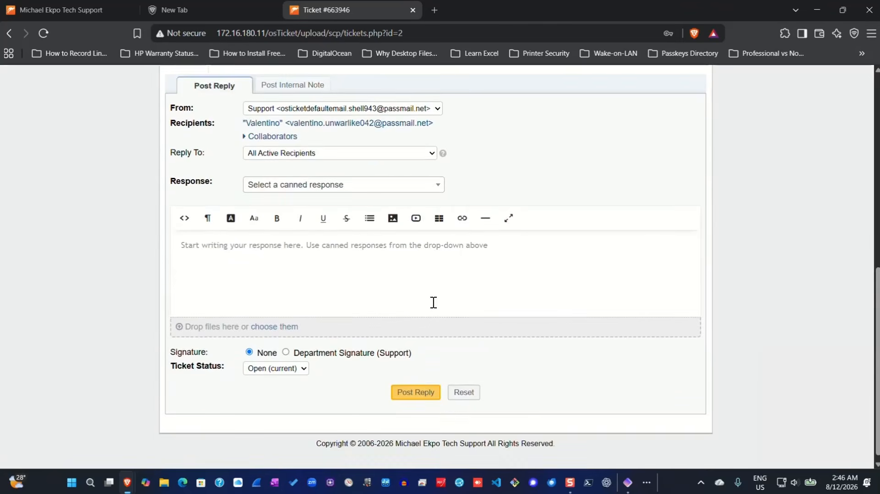
pyautogui.scroll(10, 433, 303)
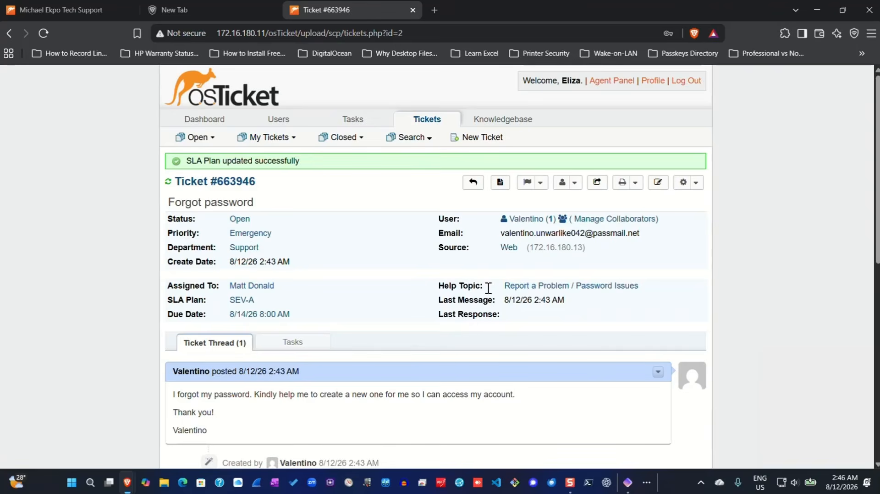
pyautogui.scroll(-1, 568, 284)
pyautogui.scroll(-5, 568, 279)
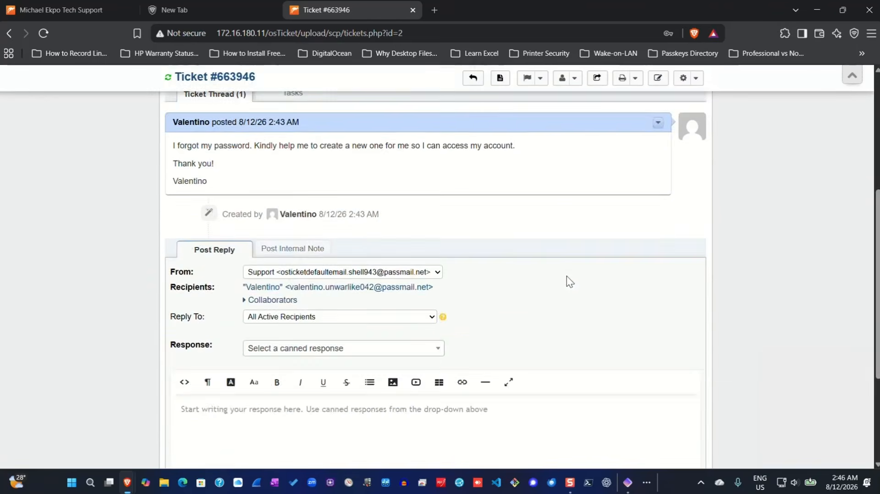
pyautogui.scroll(6, 567, 278)
# - Log out and sign back in with the assigned agent's saved credentials
pyautogui.click(686, 81)
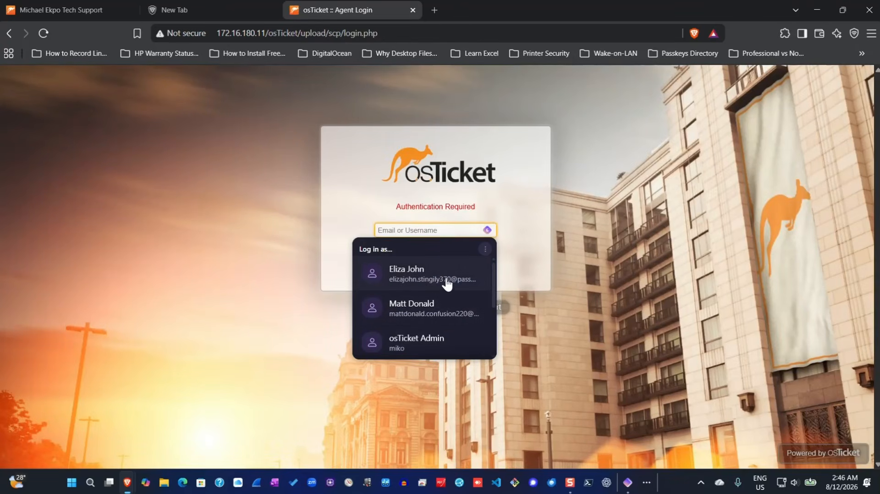
pyautogui.click(423, 314)
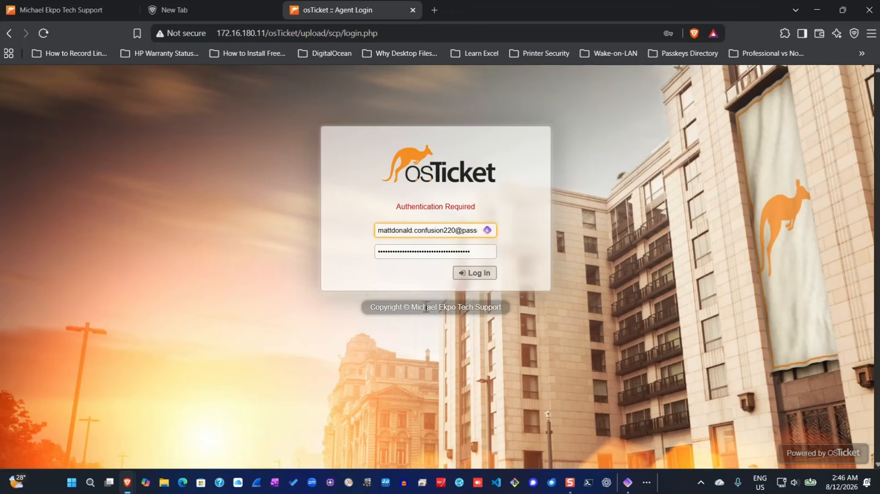
pyautogui.click(474, 274)
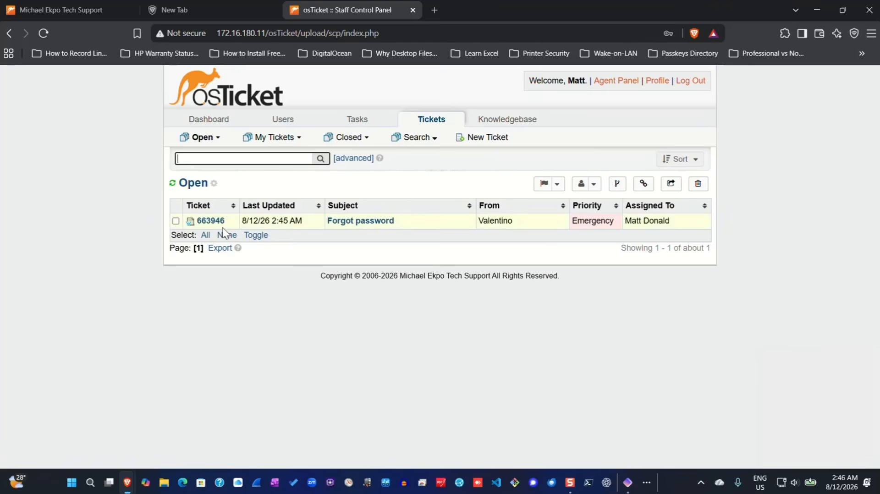
# - Open the Forgot password ticket and begin a reply greeting the requester by name
pyautogui.click(360, 221)
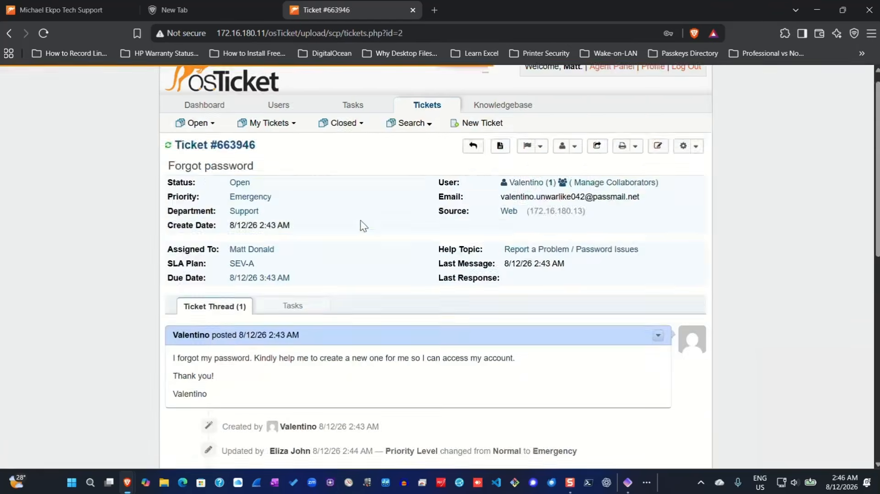
pyautogui.scroll(-5, 367, 222)
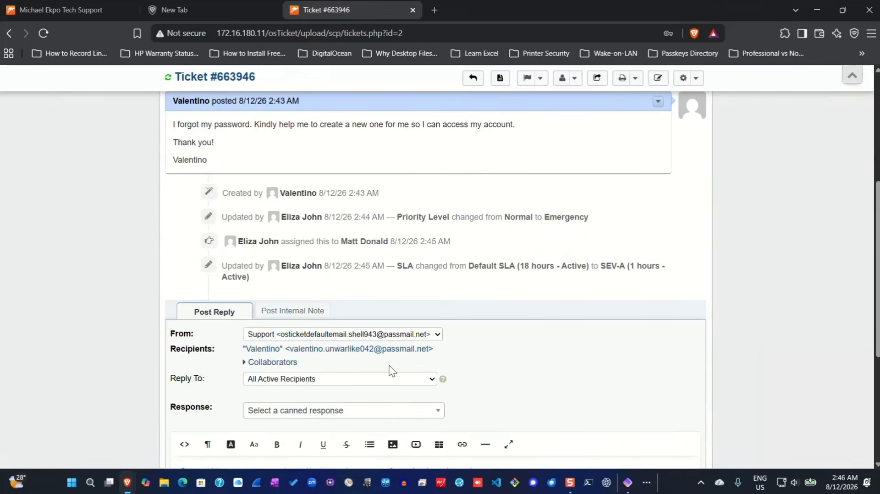
pyautogui.scroll(-1, 389, 368)
pyautogui.scroll(-1, 264, 388)
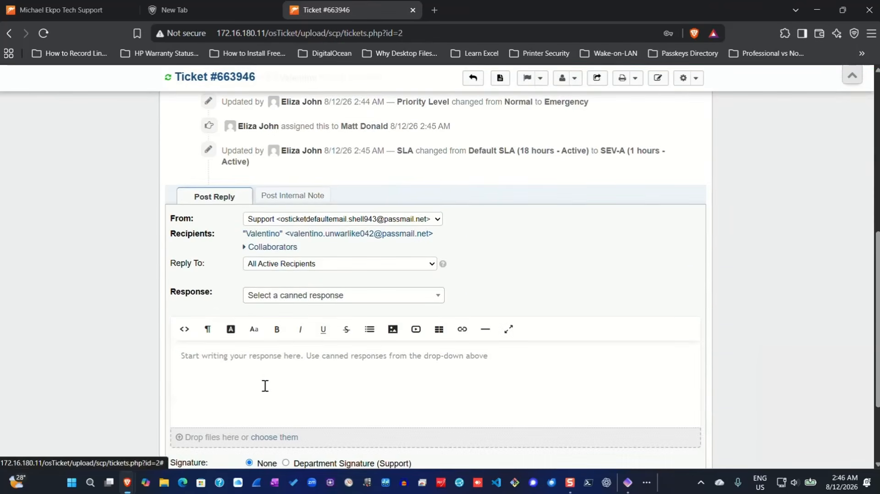
pyautogui.click(239, 370)
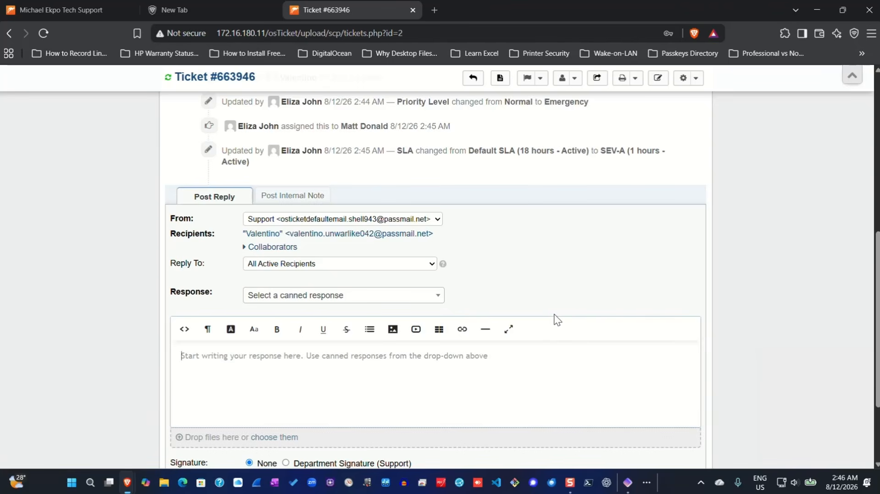
pyautogui.write('Hi Va')
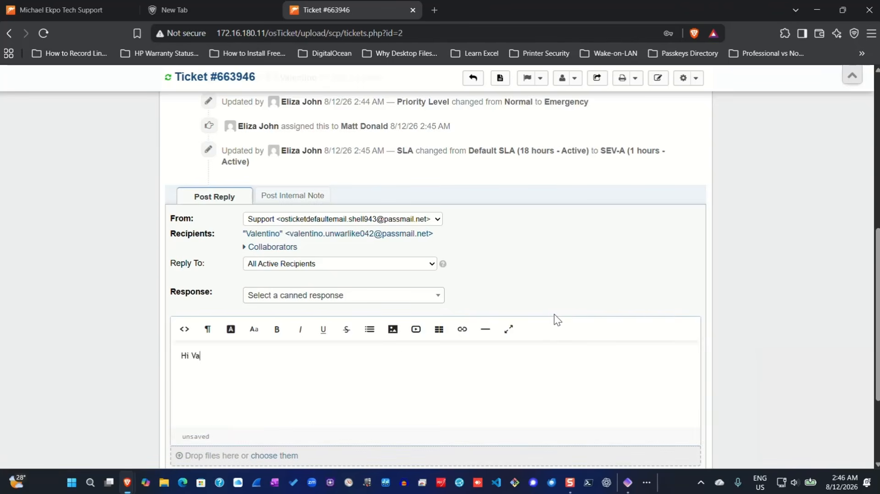
pyautogui.write('lentino,')
# - Ask the requester to provide their email address to fix the issue, ending with 'Thank you!'
pyautogui.press('Return')
pyautogui.write('Thank you for ')
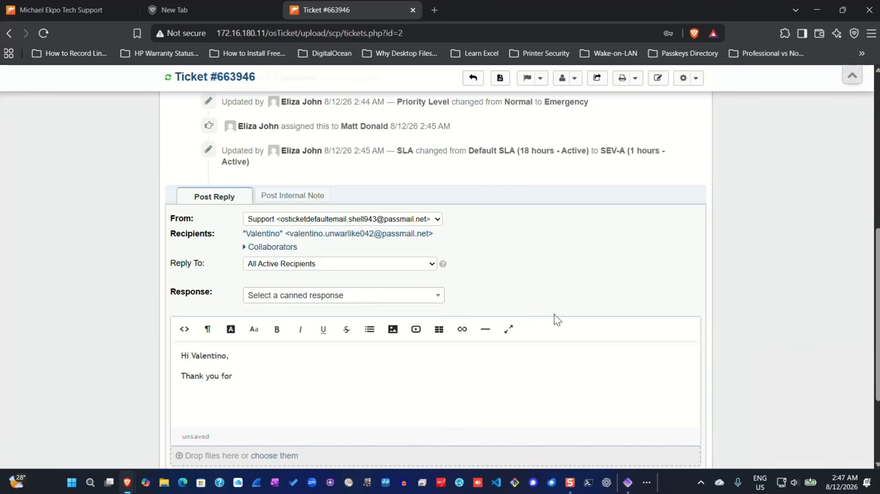
pyautogui.write('contacting us. Kindly ')
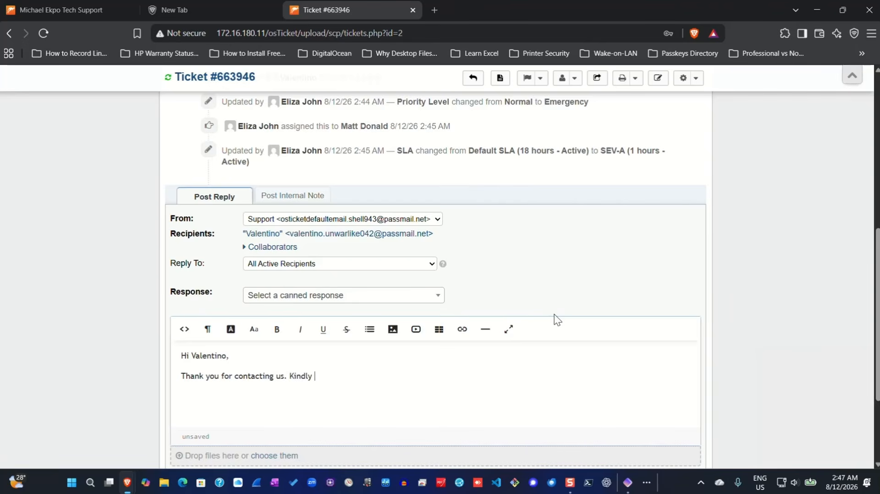
pyautogui.write('provide your email address')
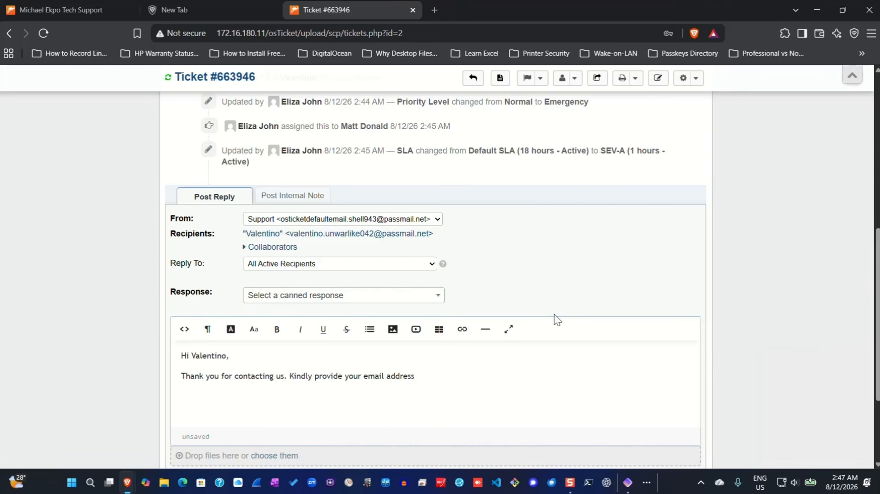
pyautogui.write('to enable us')
pyautogui.write('fix the iss')
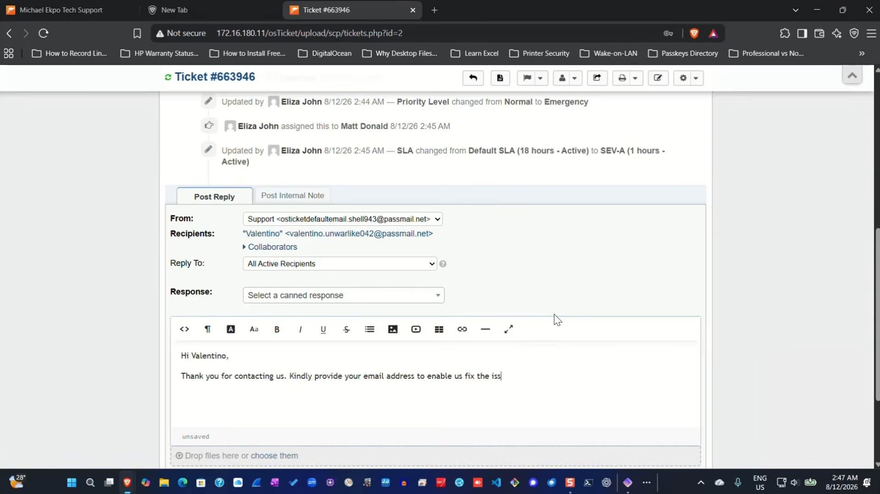
pyautogui.write('ue,')
pyautogui.press('BackSpace')
pyautogui.write('.')
pyautogui.press('Return')
pyautogui.write('Thank y')
pyautogui.write('ou!')
pyautogui.scroll(-3, 555, 319)
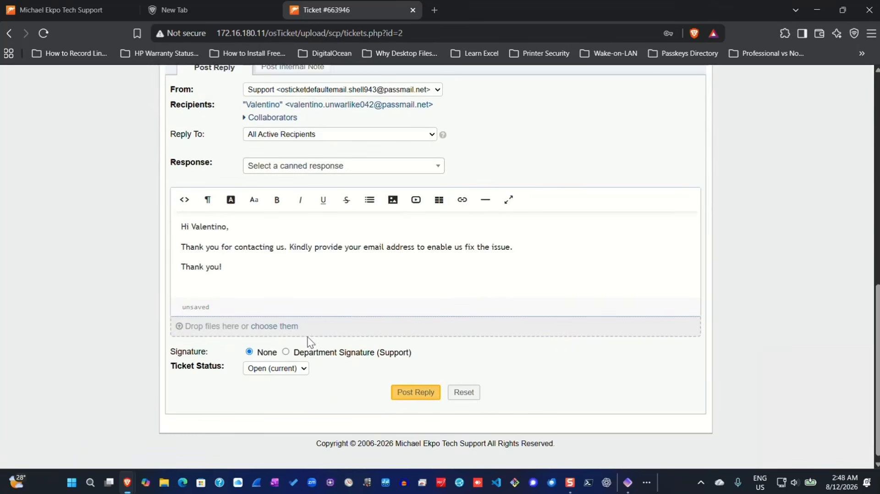
pyautogui.click(419, 393)
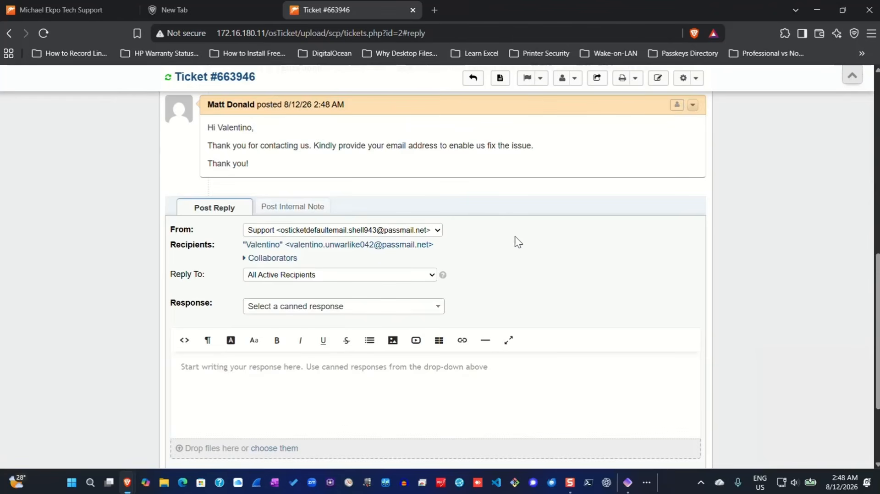
pyautogui.scroll(8, 502, 223)
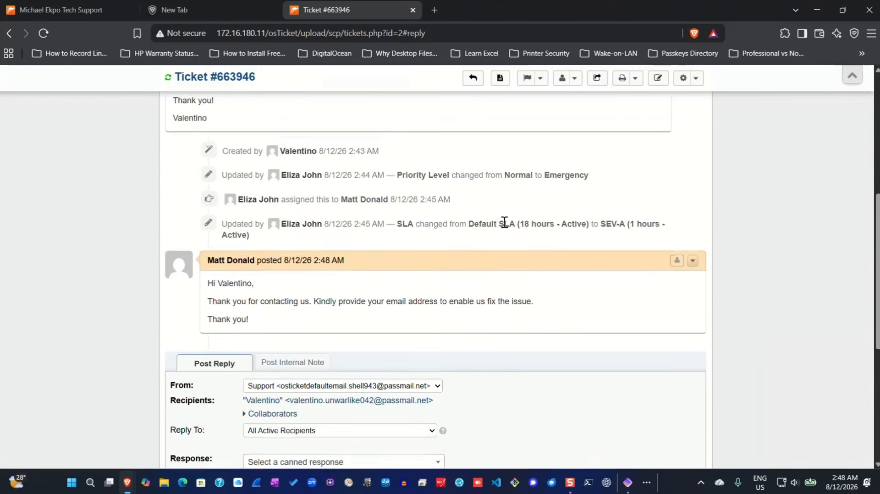
pyautogui.scroll(-4, 503, 221)
pyautogui.scroll(-5, 503, 221)
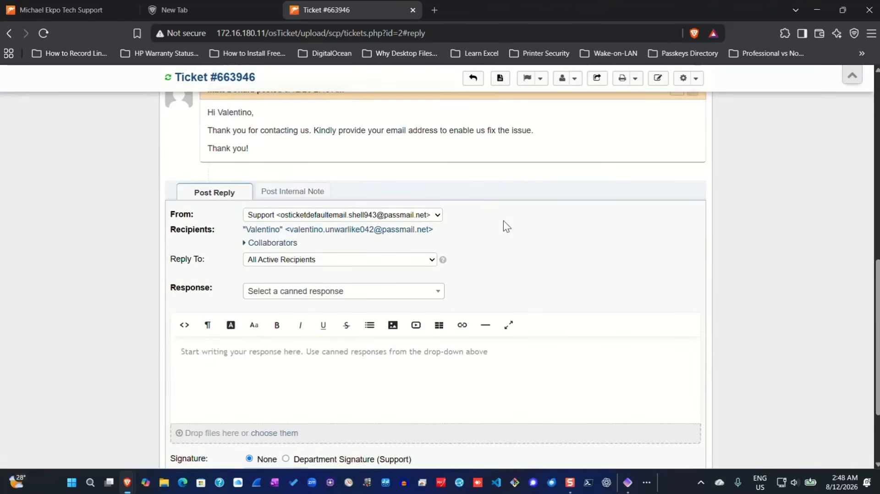
pyautogui.scroll(4, 503, 221)
pyautogui.scroll(-3, 504, 218)
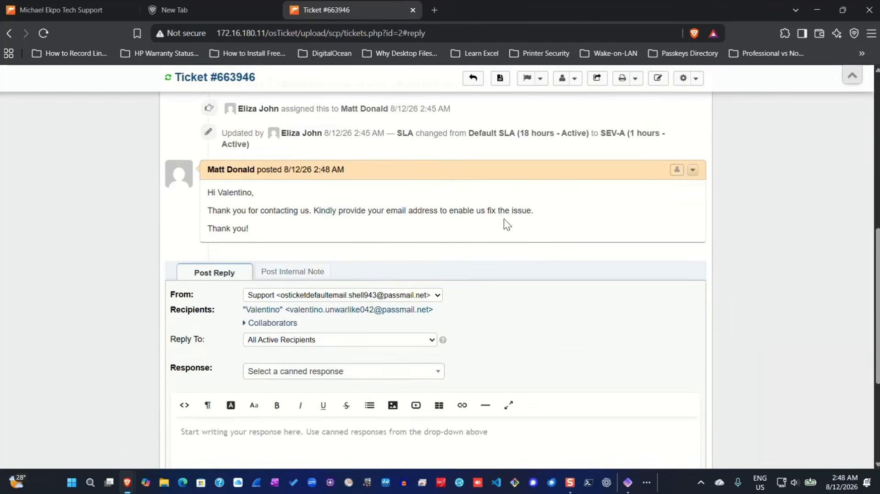
pyautogui.scroll(2, 504, 218)
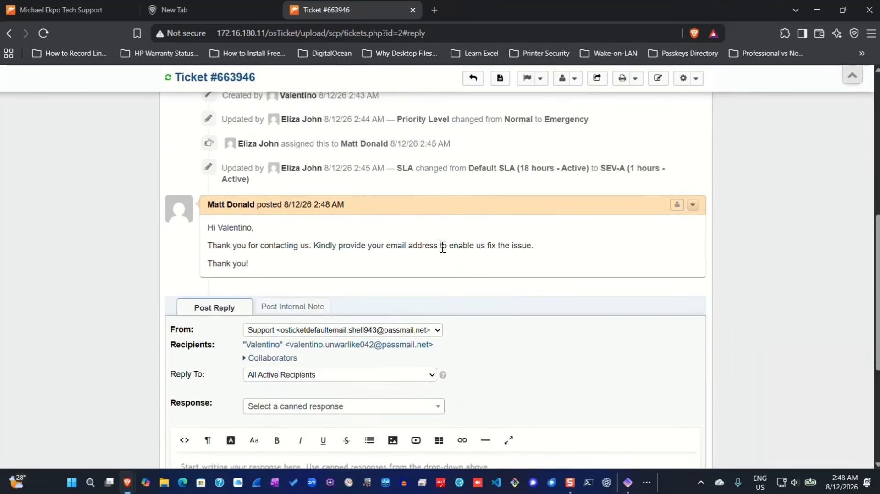
pyautogui.scroll(-2, 364, 340)
pyautogui.scroll(-2, 357, 338)
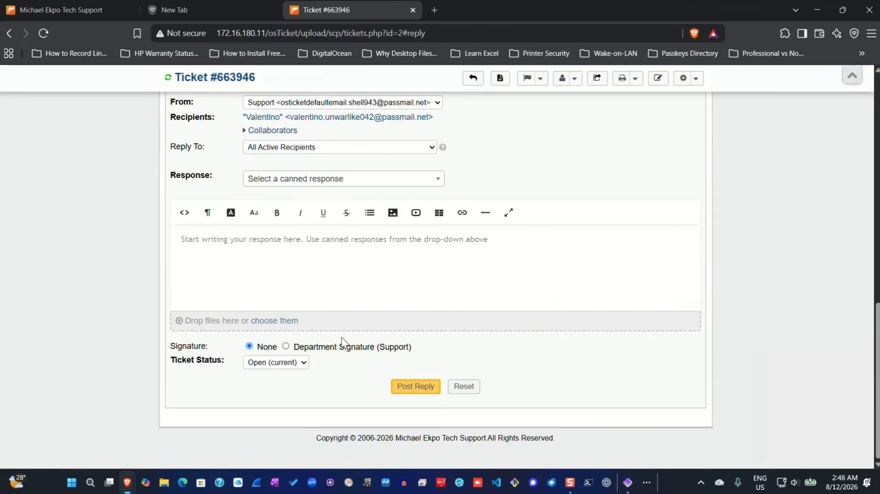
pyautogui.scroll(3, 344, 336)
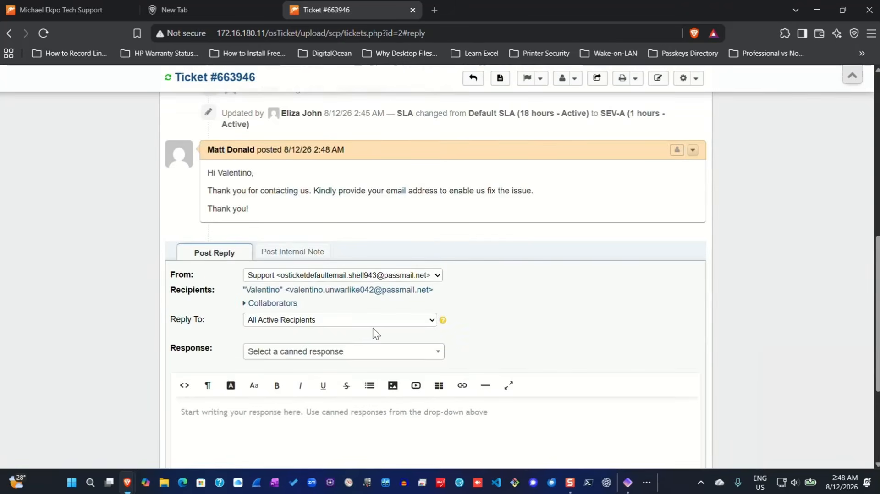
pyautogui.scroll(-3, 367, 335)
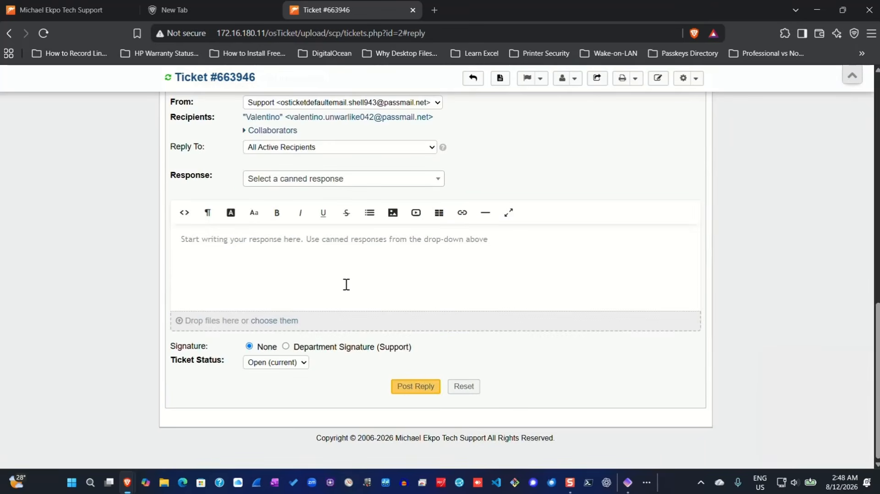
pyautogui.scroll(2, 348, 286)
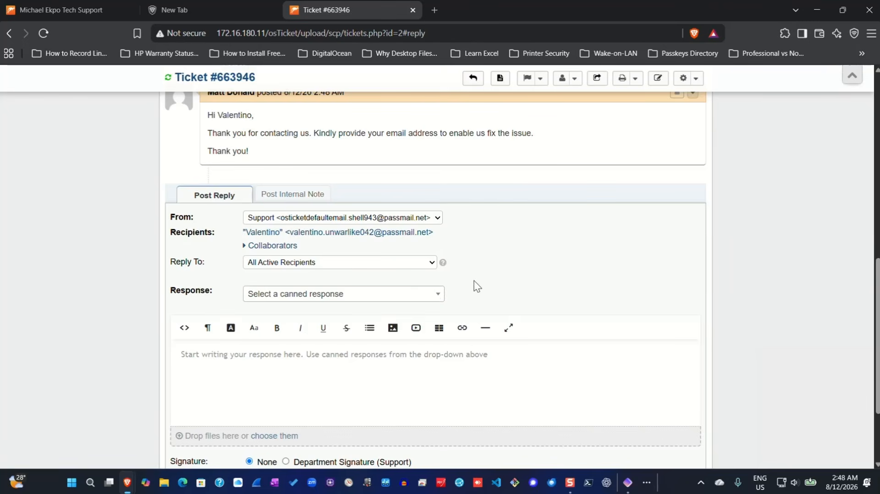
pyautogui.scroll(10, 345, 294)
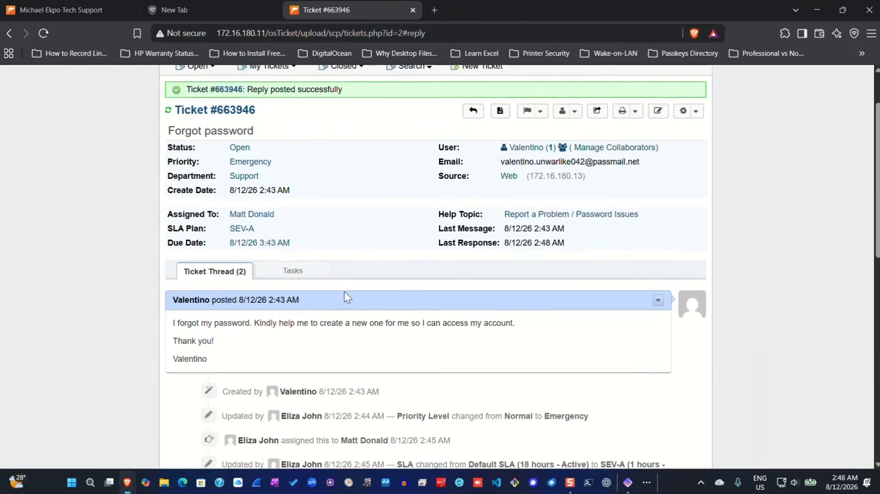
pyautogui.scroll(1, 346, 292)
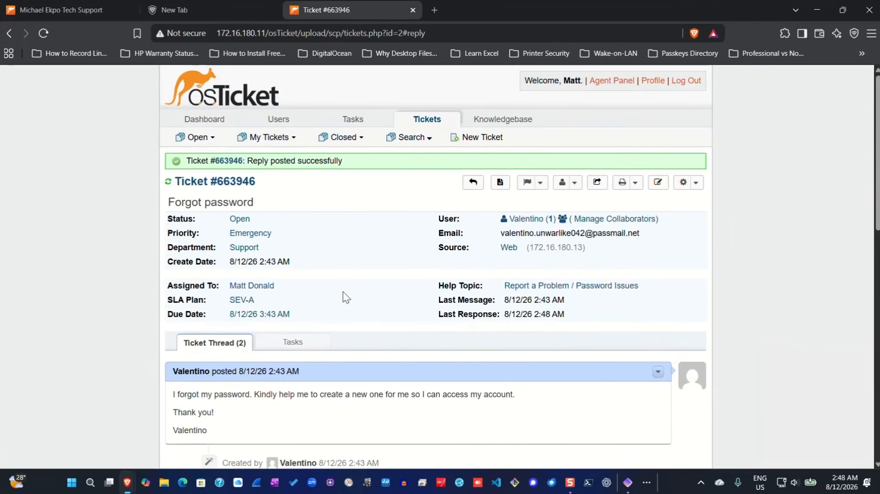
pyautogui.scroll(-3, 305, 280)
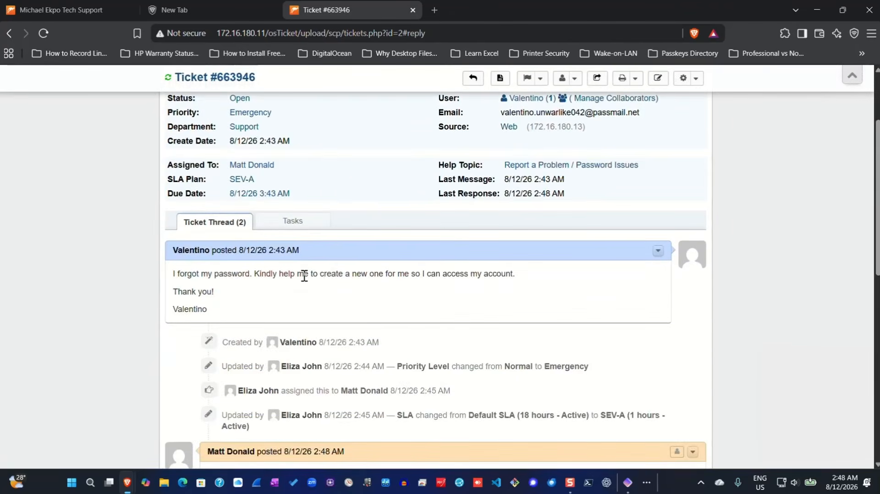
pyautogui.scroll(3, 351, 275)
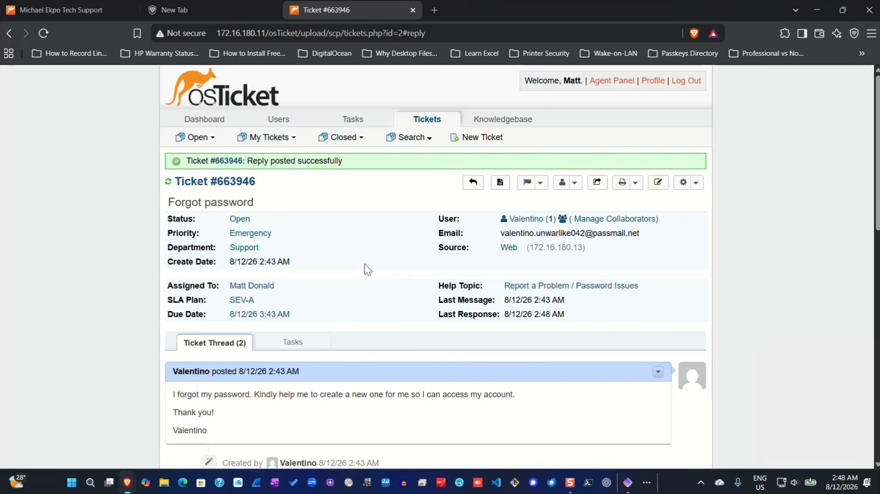
pyautogui.scroll(-3, 373, 263)
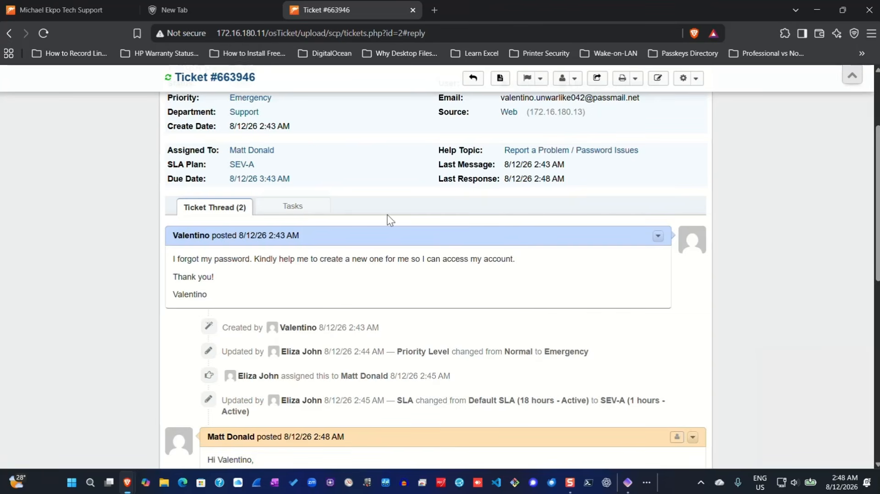
pyautogui.scroll(2, 364, 181)
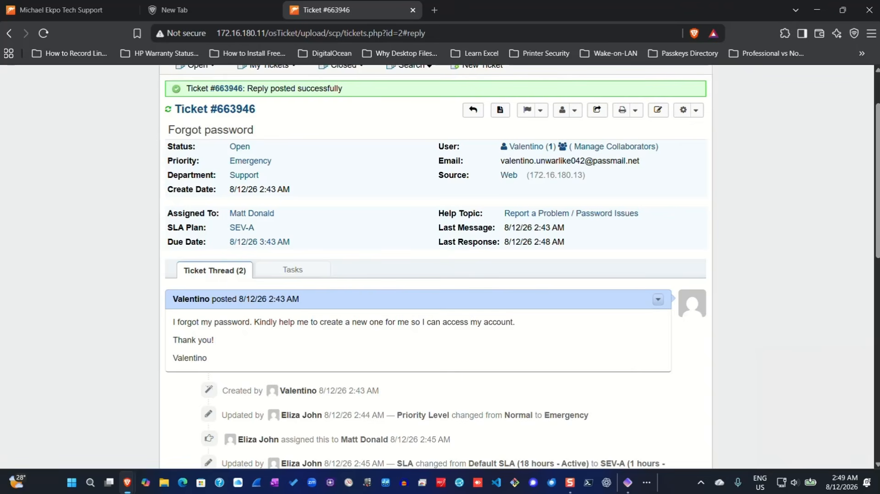
# - On the maximized remote server, launch Active Directory Users and Computers from Server Manager Tools and expand mikotech.local
pyautogui.hotkey('alt', 'Tab')
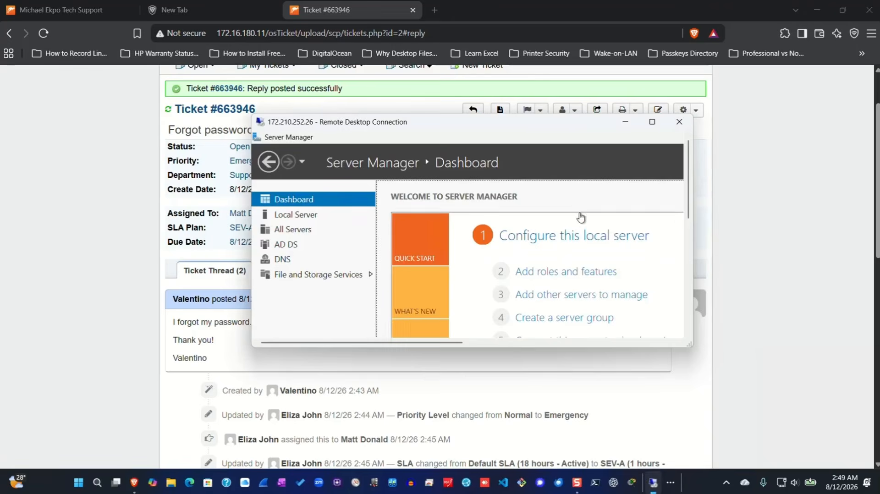
pyautogui.click(652, 122)
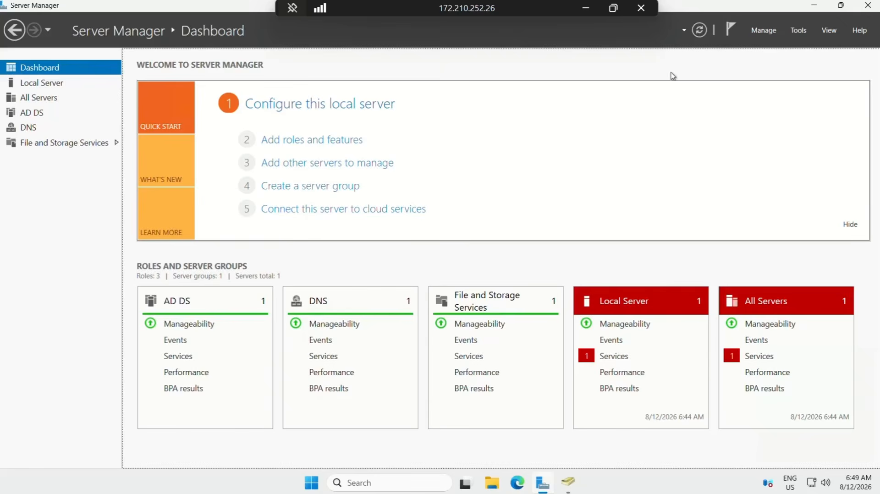
pyautogui.click(801, 34)
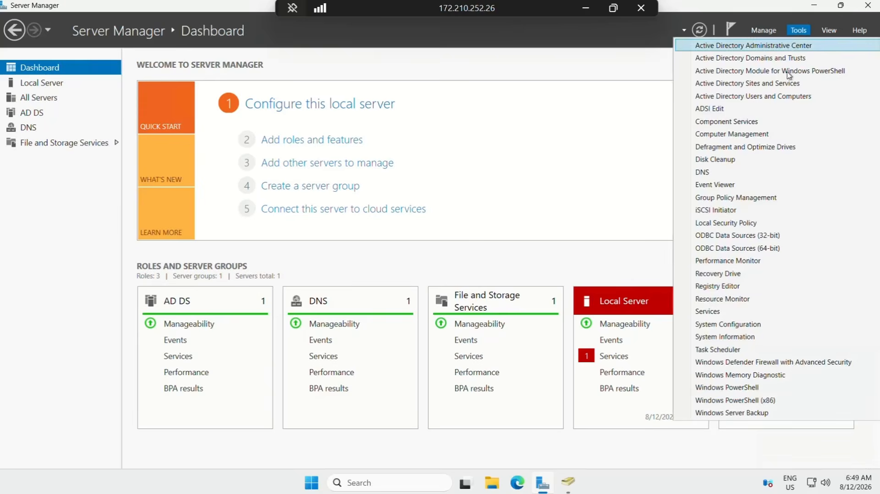
pyautogui.click(765, 97)
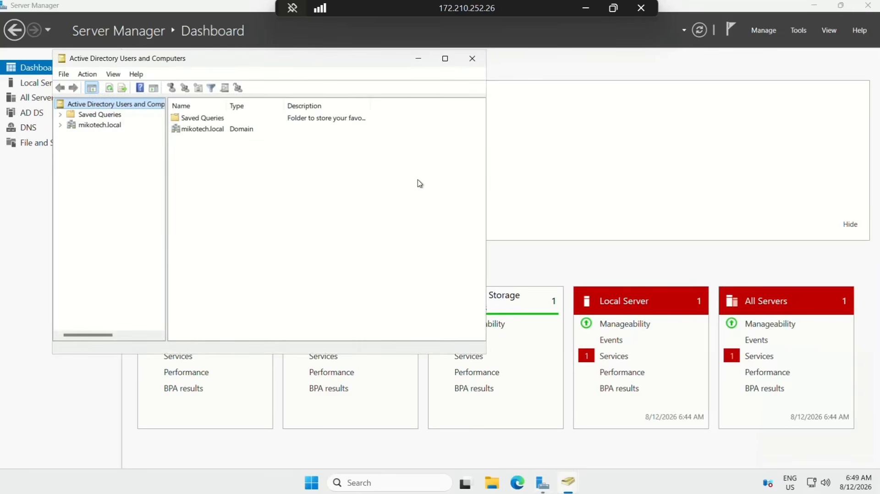
pyautogui.click(61, 126)
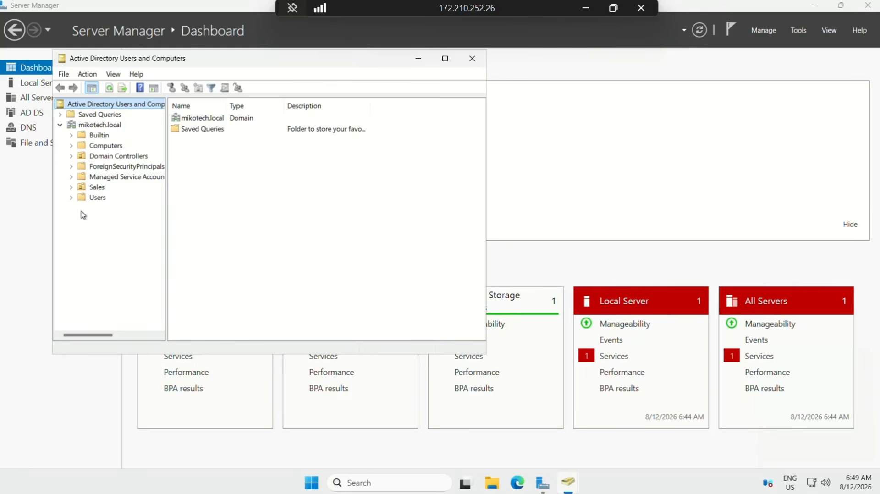
# - List the Sales OU's accounts, widen the Name column and select the requester's user account
pyautogui.click(90, 188)
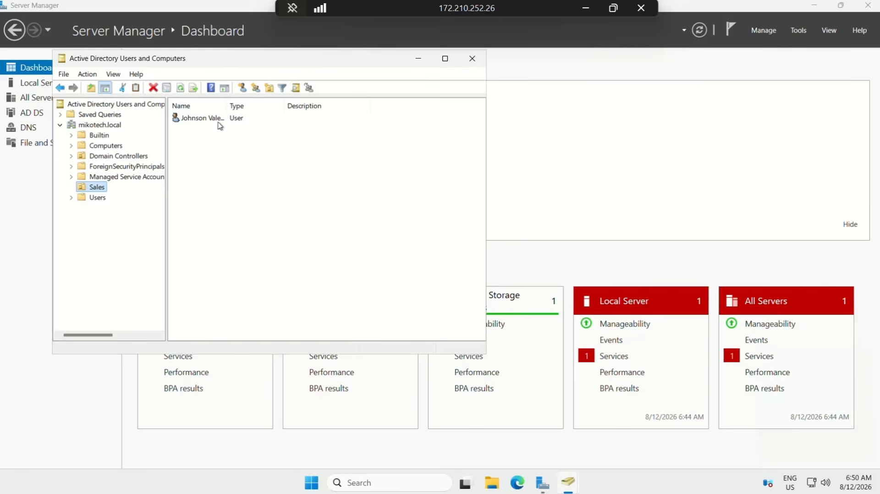
pyautogui.moveTo(226, 106); pyautogui.dragTo(274, 106)
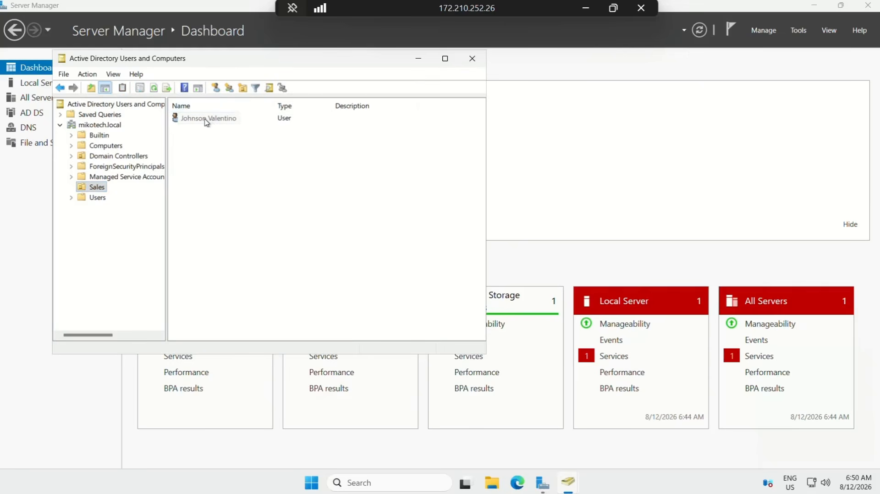
pyautogui.click(207, 120)
pyautogui.moveTo(284, 62); pyautogui.dragTo(445, 75)
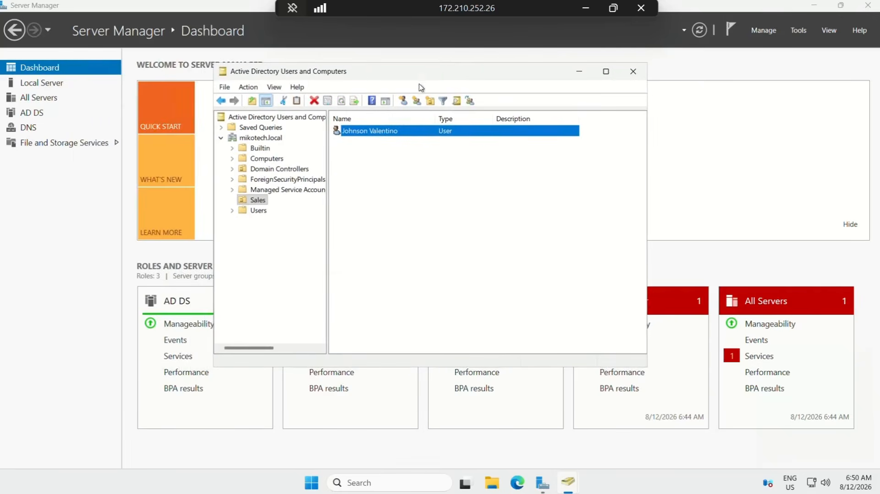
# - Choose Reset Password... from the Sales user's context menu
pyautogui.rightClick(371, 133)
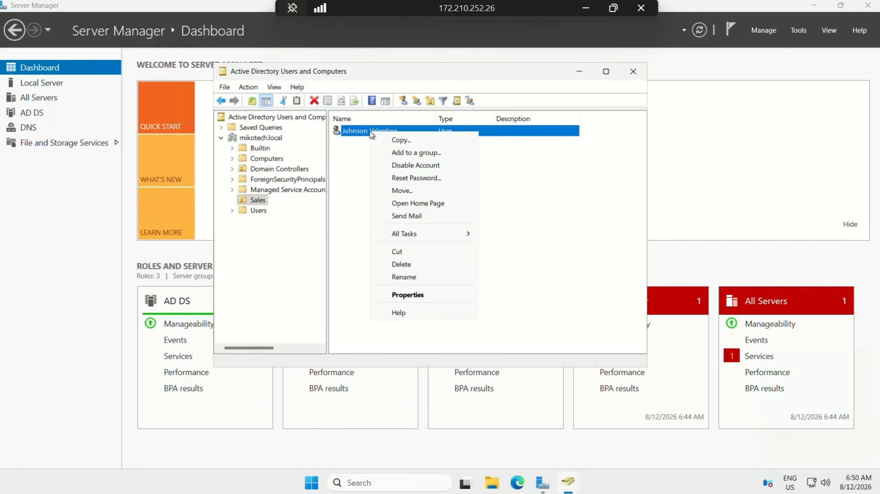
pyautogui.click(412, 178)
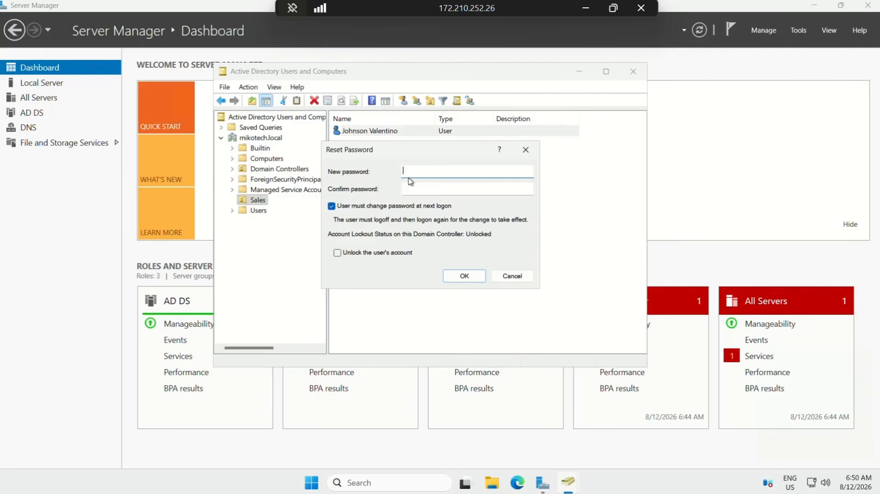
# - Enter and confirm a new password, tick unlock the account, and apply the reset
pyautogui.write('•••••••••')
pyautogui.click(430, 188)
pyautogui.write('•')
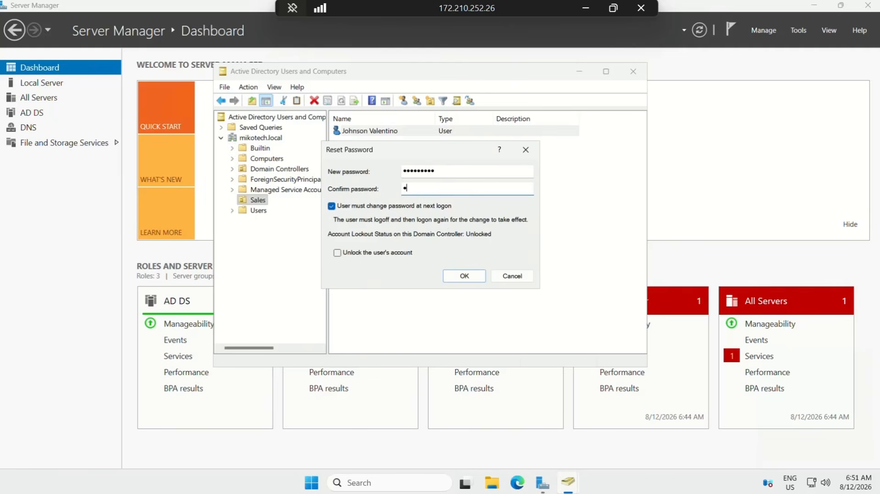
pyautogui.write('••••••••')
pyautogui.click(338, 253)
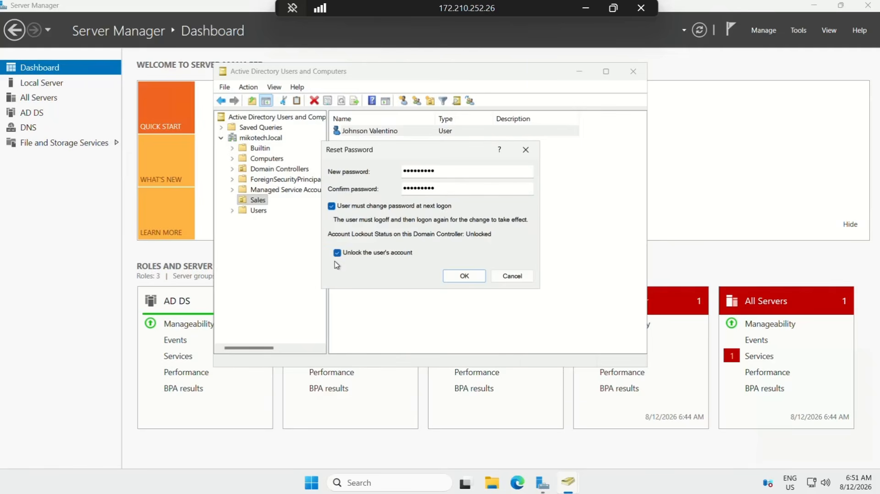
pyautogui.click(467, 276)
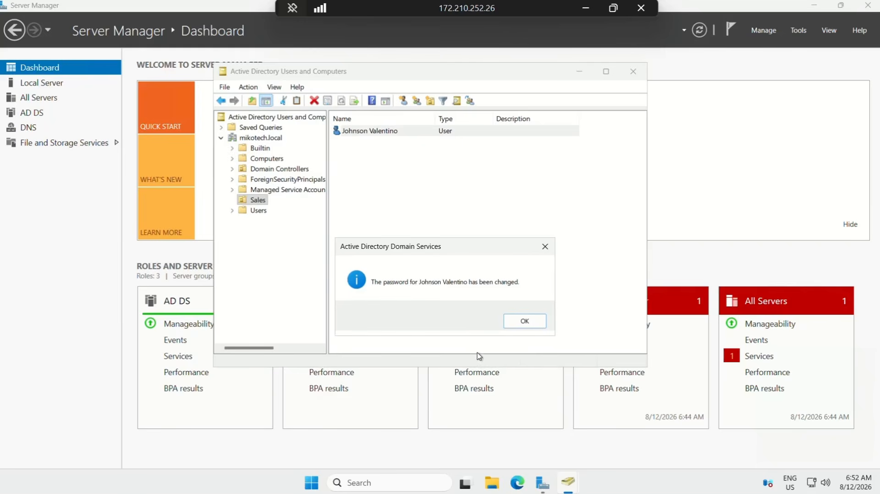
# - Dismiss the password-changed message, close the AD console and restore the remote window from full screen
pyautogui.click(523, 321)
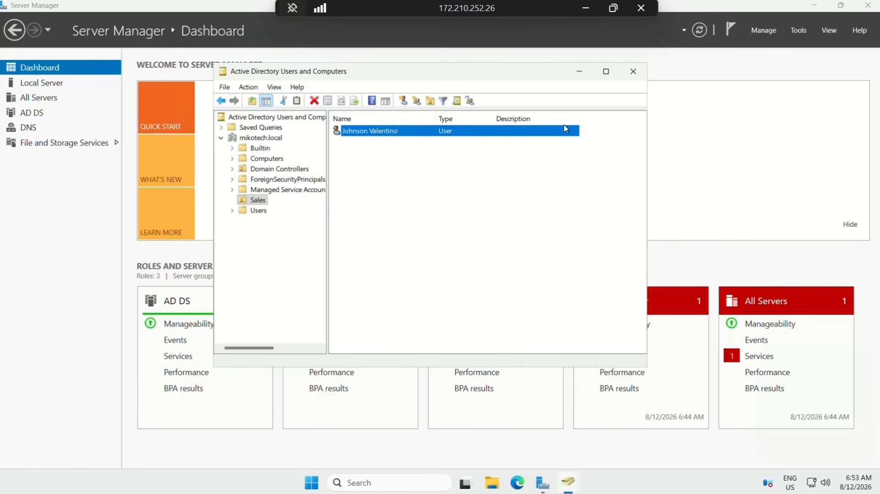
pyautogui.click(633, 71)
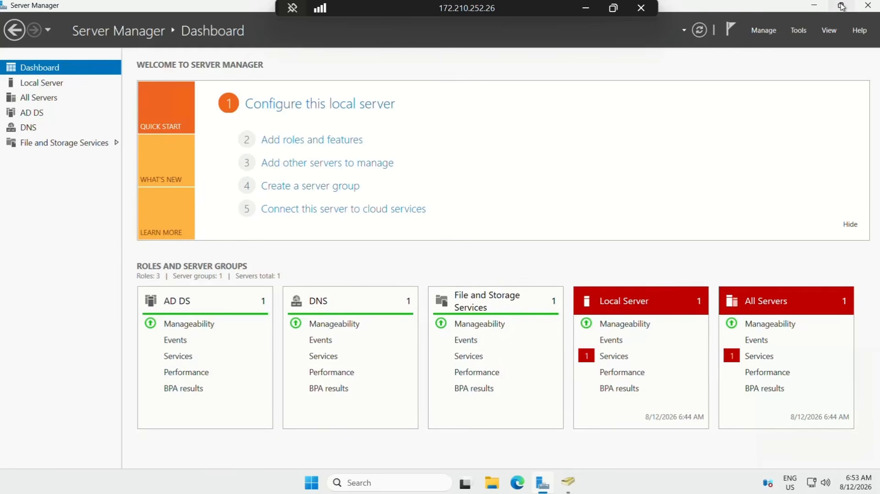
pyautogui.moveTo(842, 6)
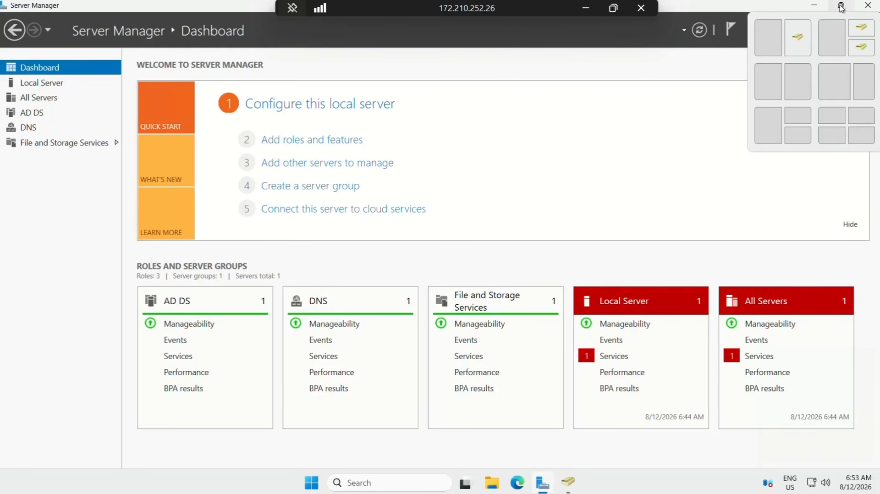
pyautogui.click(842, 6)
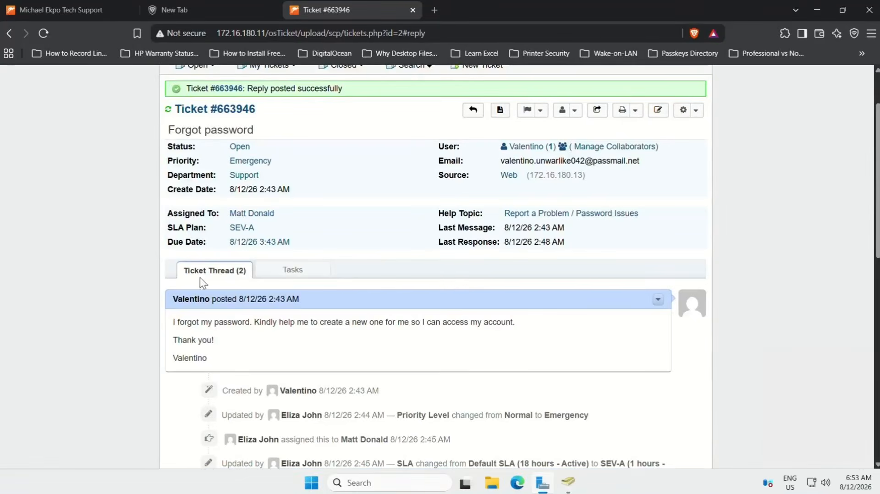
# - Write the reply saying the password issue is resolved and the user can now login with the new password
pyautogui.scroll(2, 349, 269)
pyautogui.scroll(-10, 343, 271)
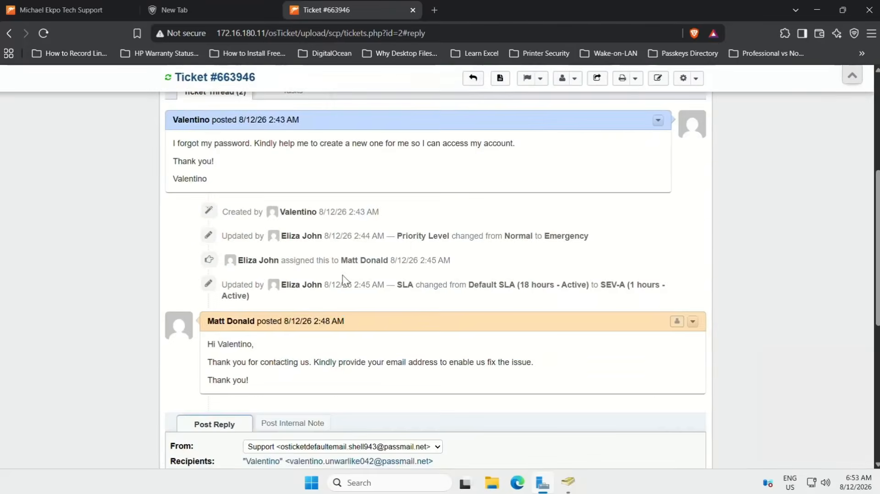
pyautogui.click(270, 358)
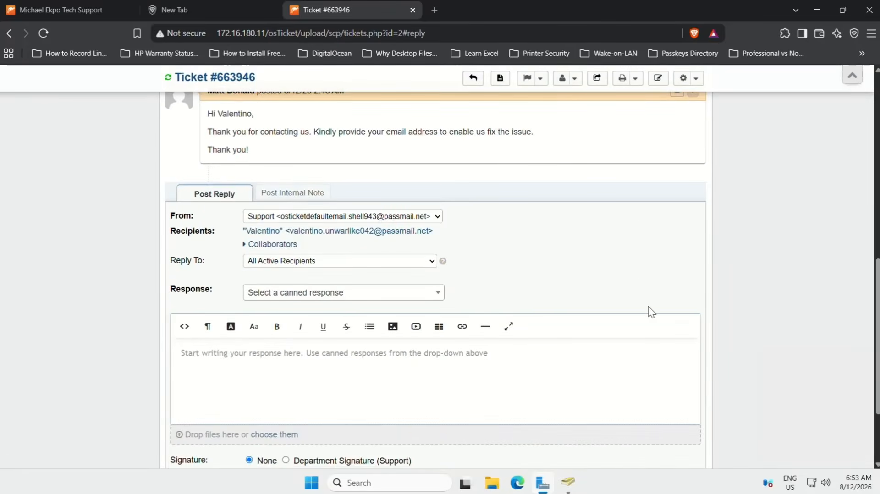
pyautogui.write('Hey V')
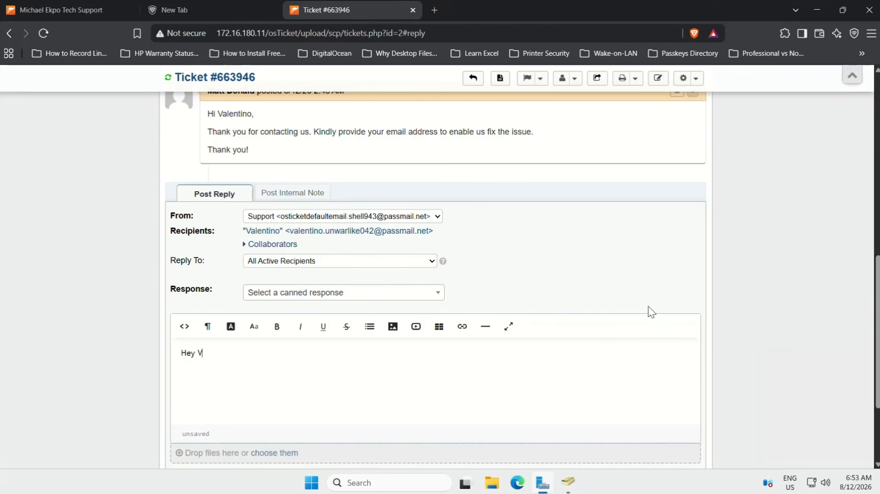
pyautogui.write('alentin')
pyautogui.write('o')
pyautogui.write(', ')
pyautogui.write('T')
pyautogui.write('he ')
pyautogui.write('password ')
pyautogui.write('has')
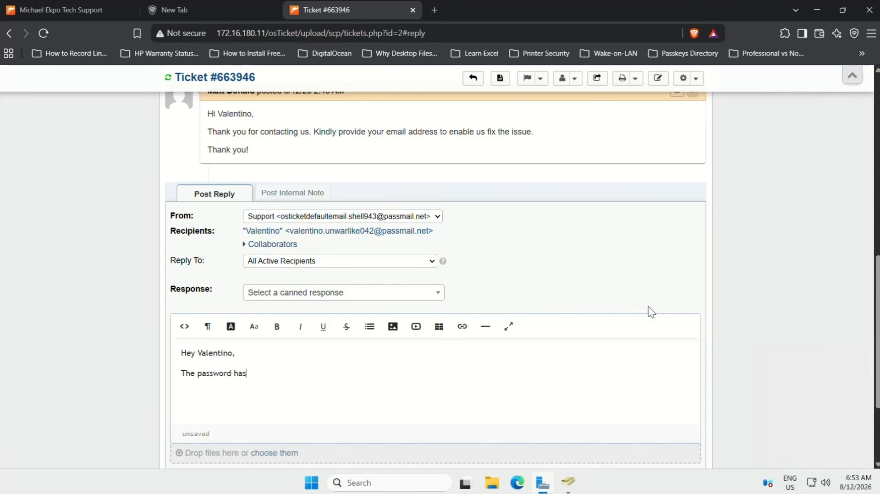
pyautogui.press('BackSpace')
pyautogui.press('BackSpace')
pyautogui.press('BackSpace')
pyautogui.press('BackSpace')
pyautogui.write('issue has been resoleved')
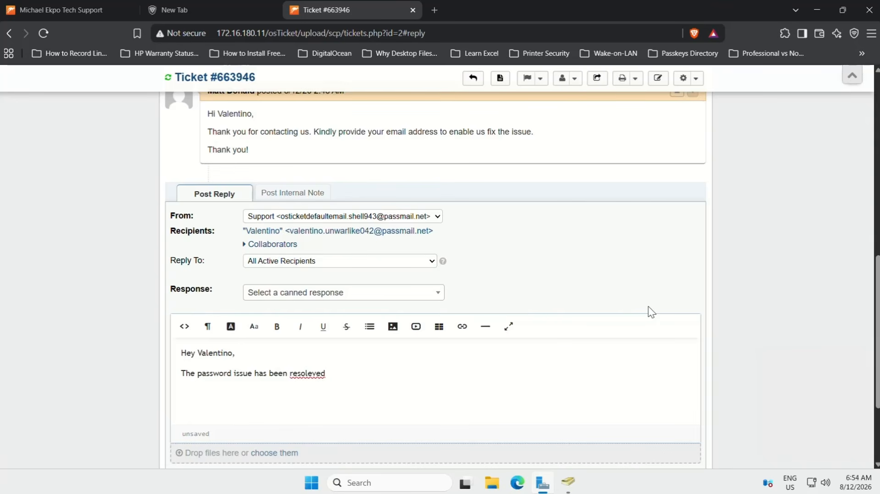
pyautogui.press('BackSpace')
pyautogui.press('BackSpace')
pyautogui.press('BackSpace')
pyautogui.press('BackSpace')
pyautogui.press('BackSpace')
pyautogui.write('lved. You vcvan')
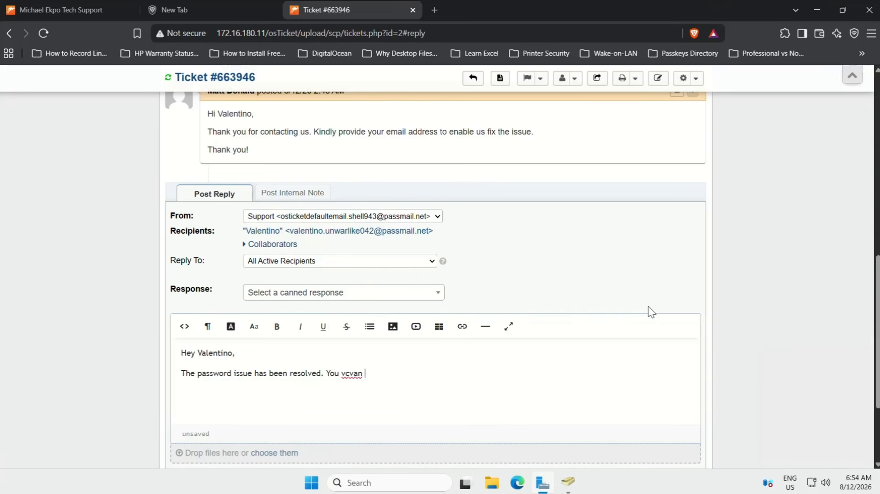
pyautogui.press('BackSpace')
pyautogui.press('BackSpace')
pyautogui.press('BackSpace')
pyautogui.press('BackSpace')
pyautogui.press('BackSpace')
pyautogui.press('BackSpace')
pyautogui.write('can now login with the ')
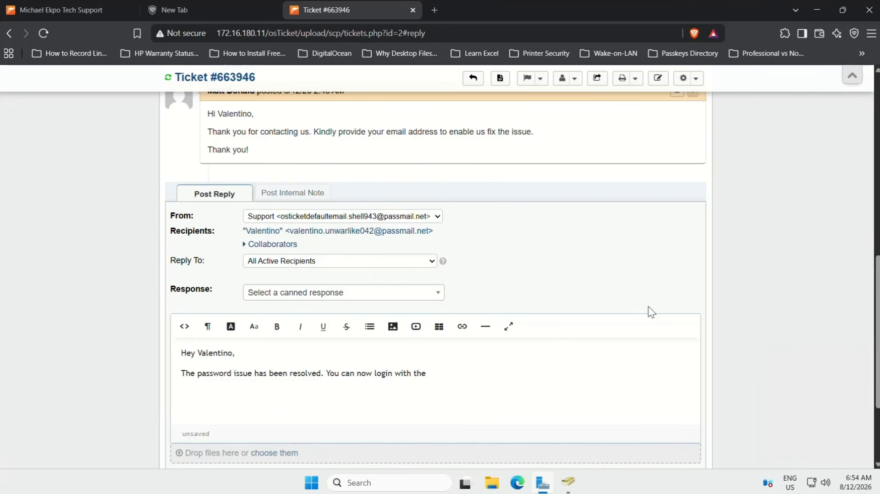
pyautogui.write('new password.')
# - Add 'Thank you!' and the agent's name as the sign-off
pyautogui.press('Return')
pyautogui.write('Thank you')
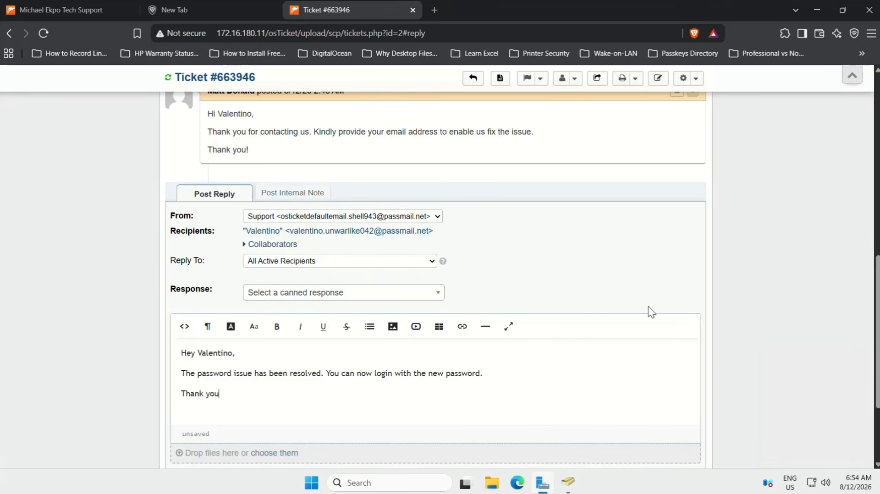
pyautogui.write('!')
pyautogui.press('Return')
pyautogui.write('Matth')
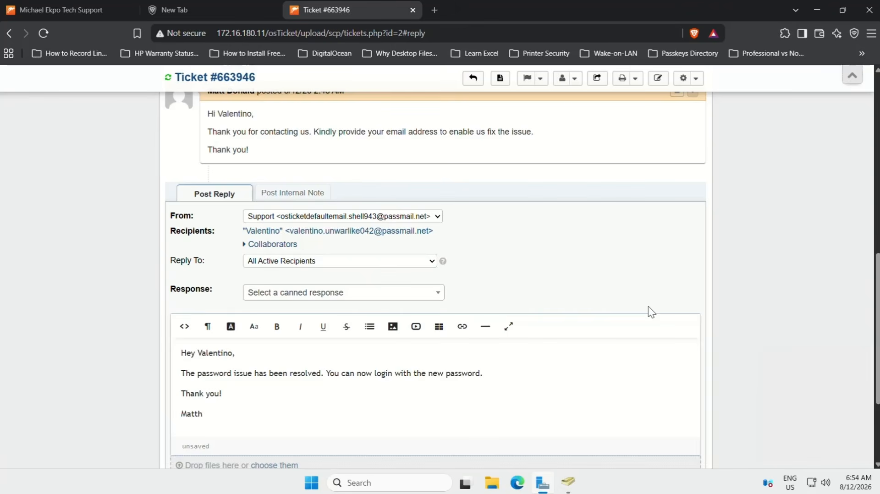
pyautogui.press('BackSpace')
pyautogui.scroll(5, 419, 165)
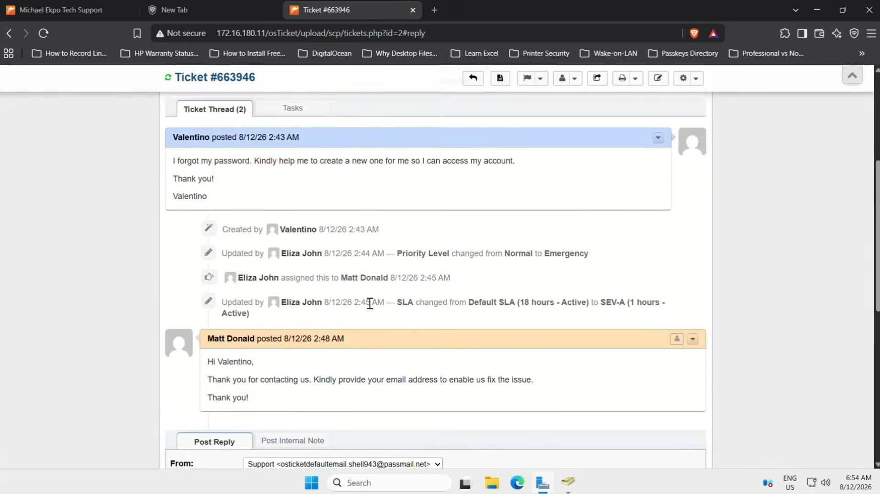
pyautogui.scroll(-5, 370, 297)
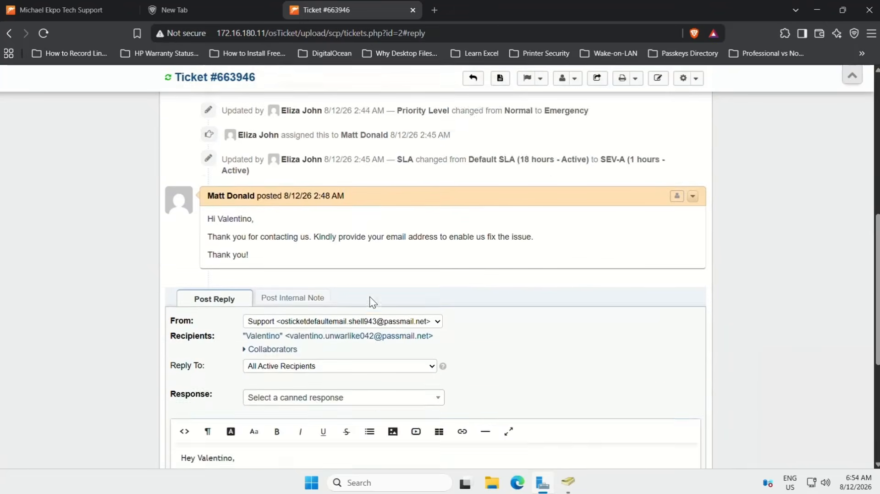
pyautogui.scroll(6, 370, 296)
pyautogui.scroll(4, 371, 289)
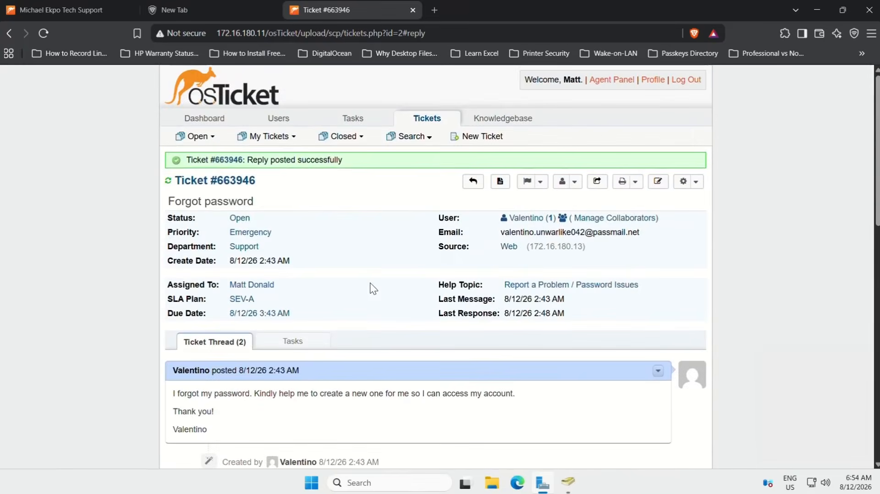
pyautogui.scroll(-3, 370, 283)
pyautogui.scroll(1, 370, 282)
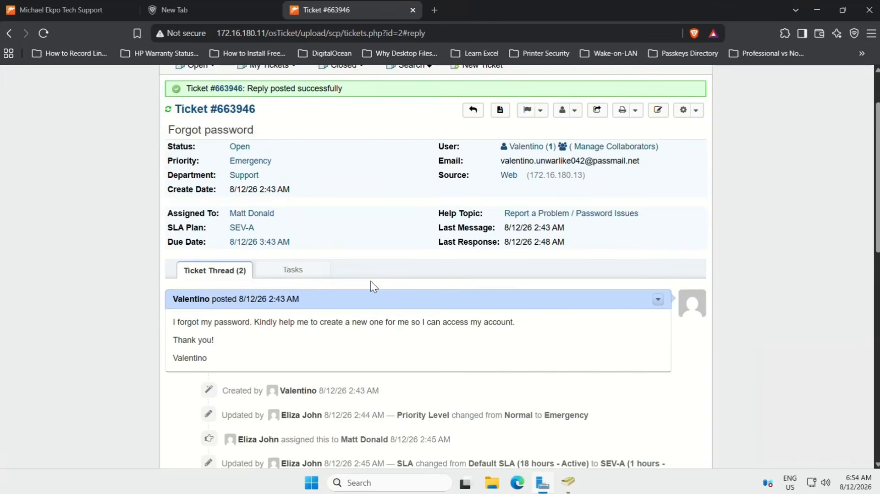
pyautogui.scroll(-1, 371, 281)
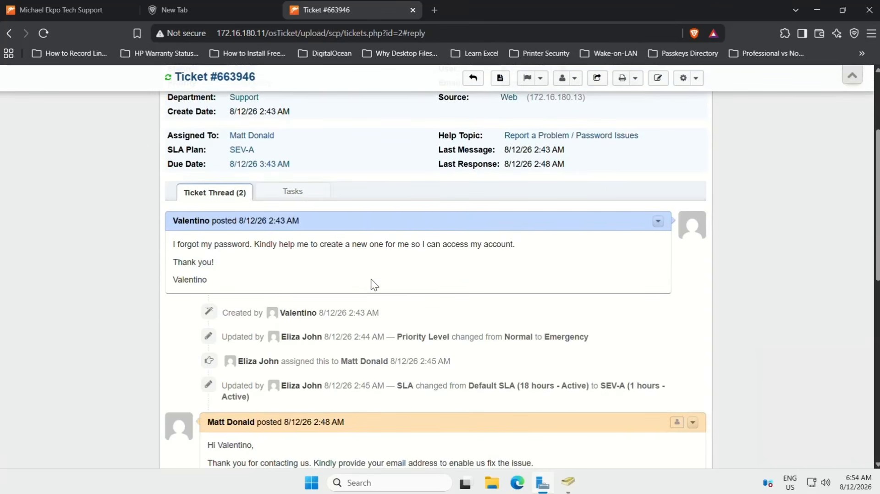
pyautogui.scroll(2, 370, 279)
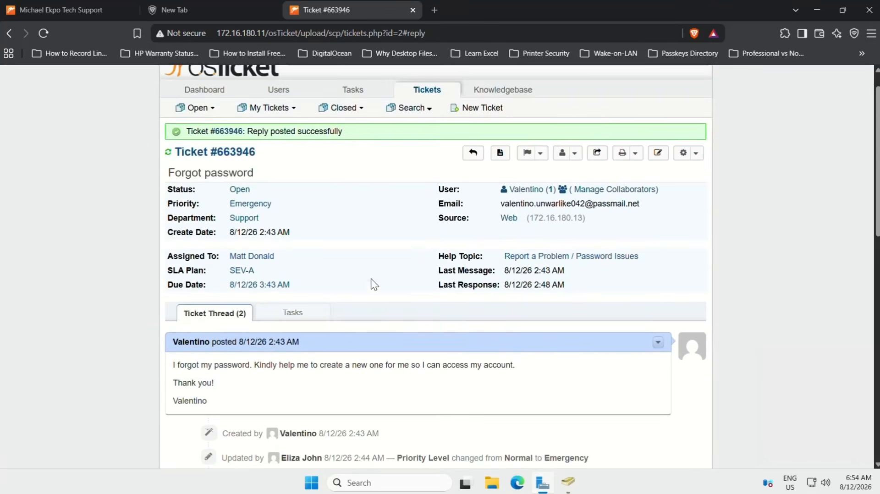
pyautogui.scroll(-1, 291, 209)
pyautogui.scroll(1, 292, 205)
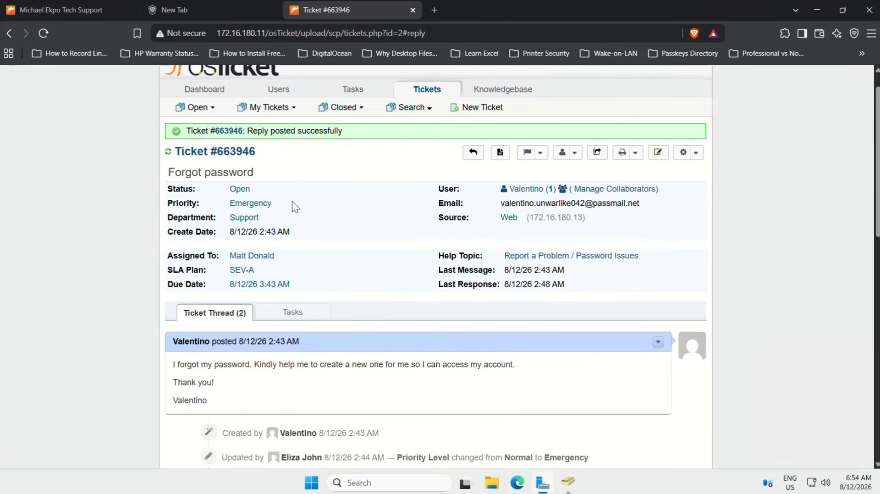
# - Bring up the status menu from the ticket's Open status link
pyautogui.click(239, 190)
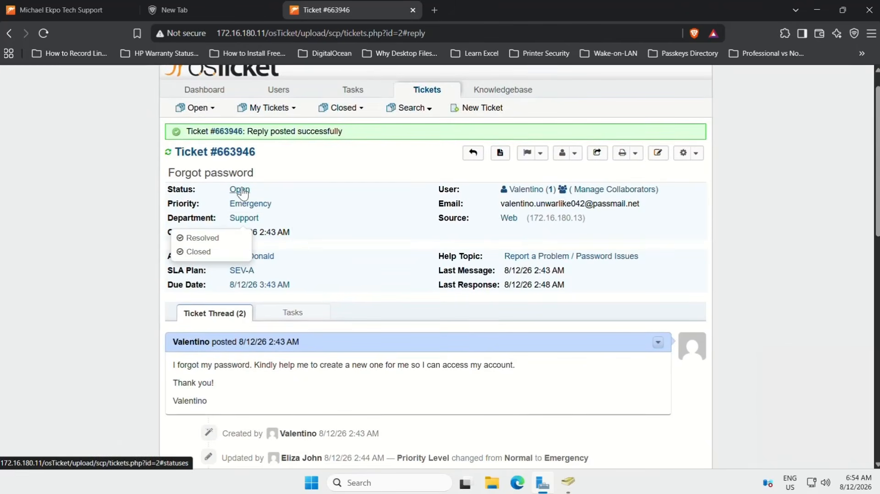
pyautogui.scroll(-2, 289, 191)
pyautogui.scroll(1, 279, 155)
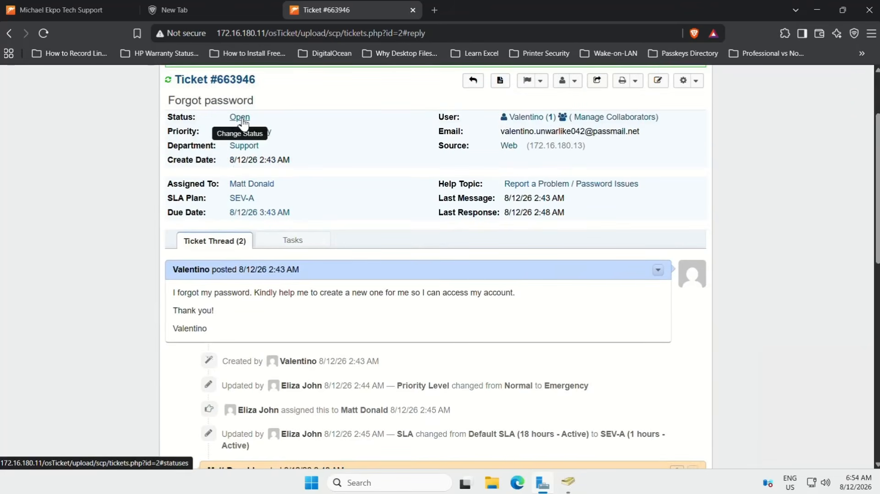
pyautogui.click(241, 120)
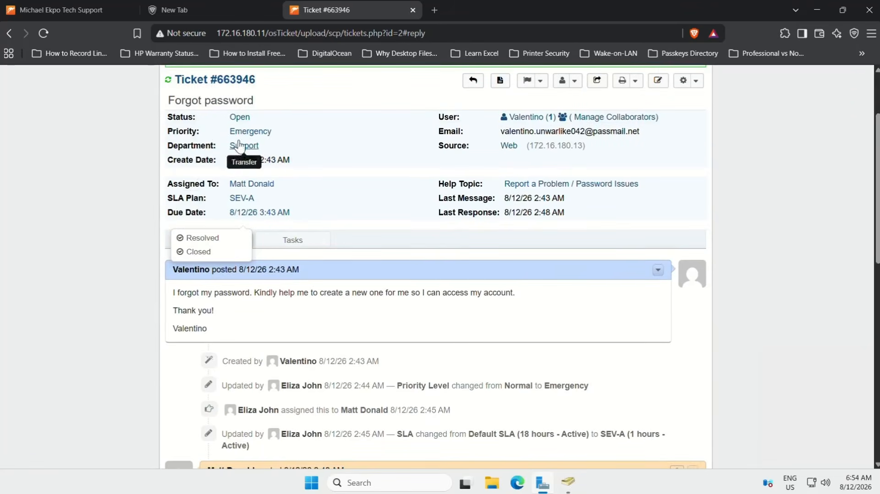
pyautogui.click(203, 239)
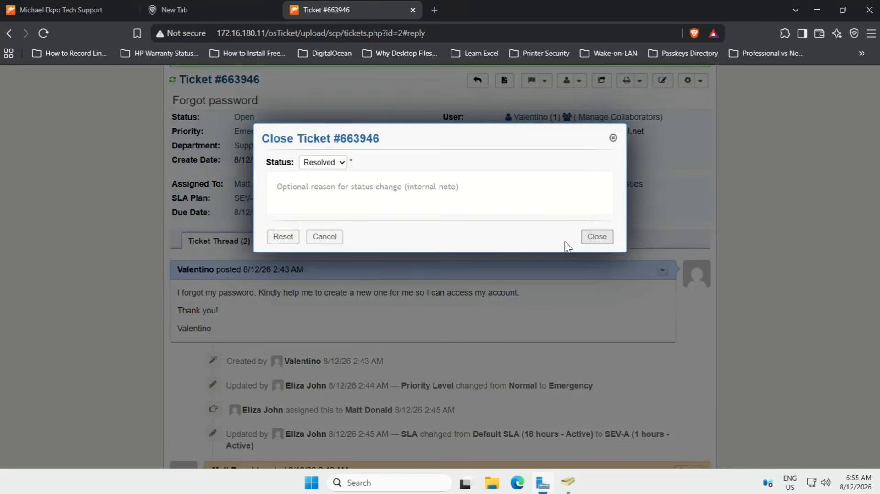
pyautogui.click(342, 165)
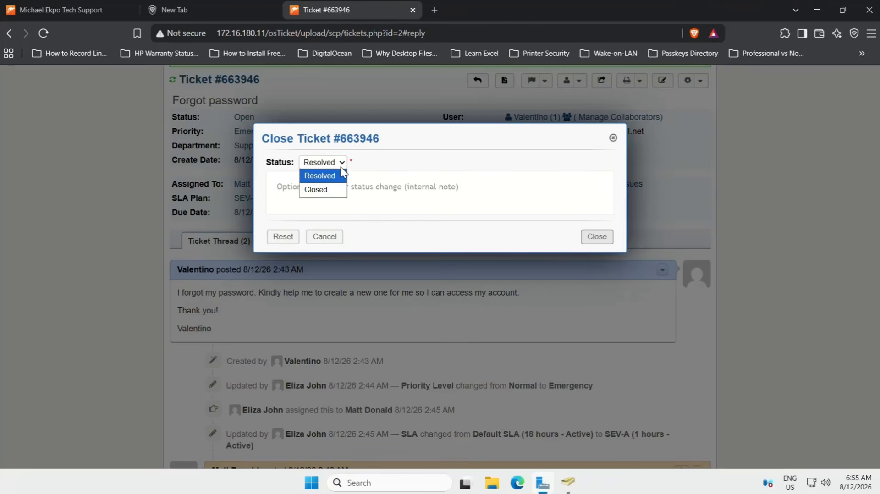
pyautogui.click(366, 161)
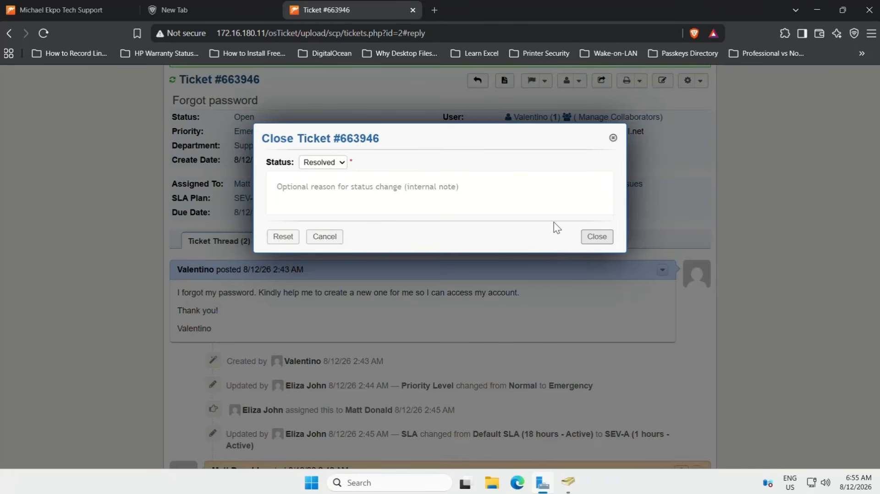
pyautogui.click(598, 238)
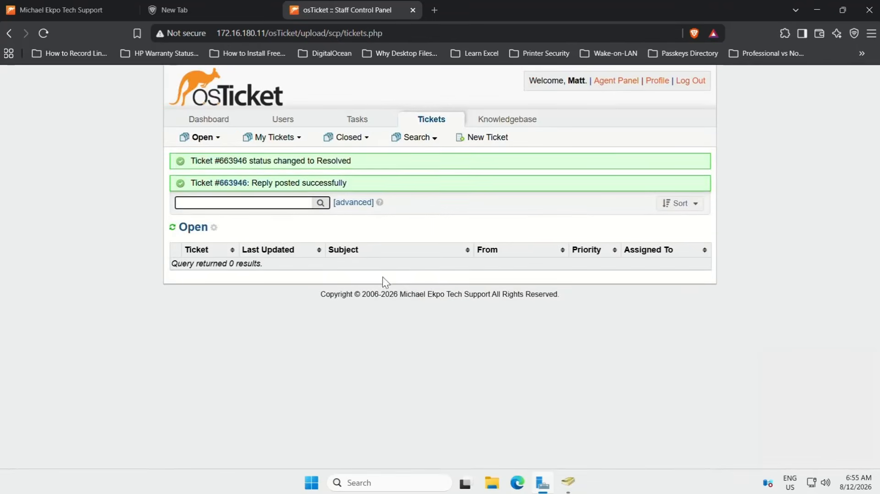